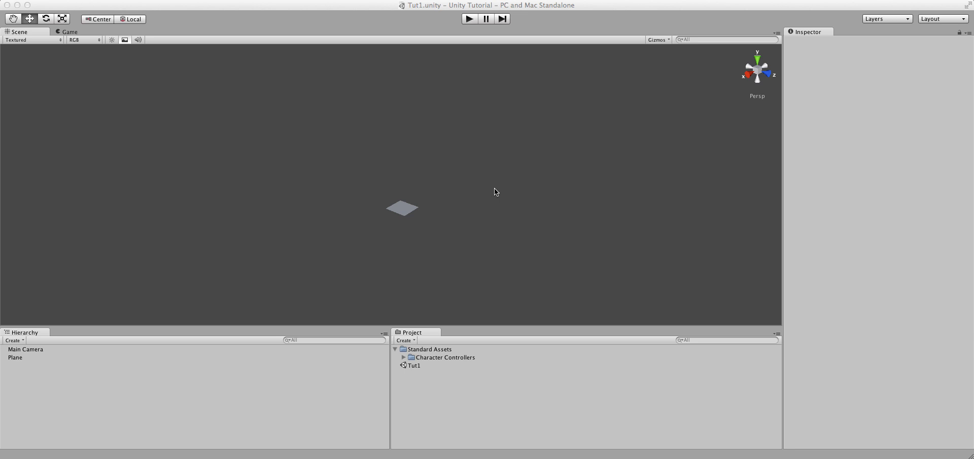
scroll(372, 229, "up", 5)
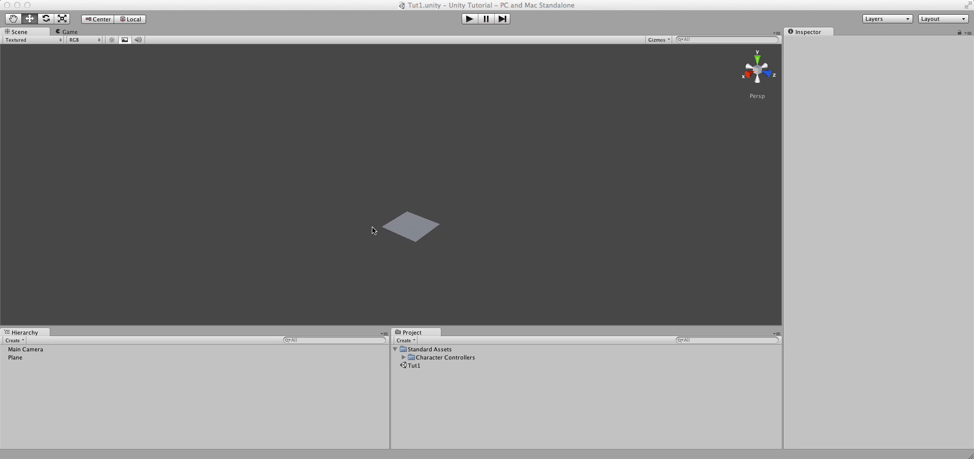
scroll(373, 229, "down", 5)
scroll(373, 228, "up", 4)
scroll(374, 230, "down", 6)
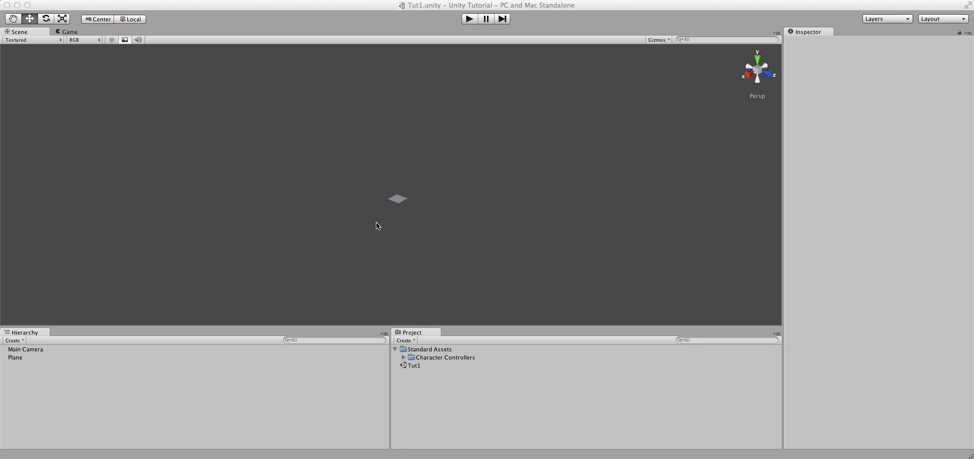
scroll(408, 218, "up", 6)
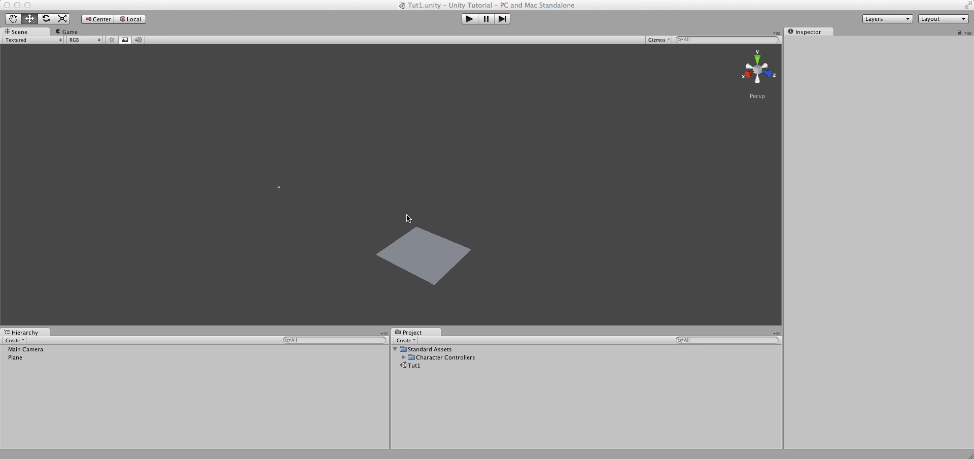
scroll(409, 218, "down", 2)
Step: Select the plane and set its scale to 10 on the X, Y and Z axes
left_click(440, 280)
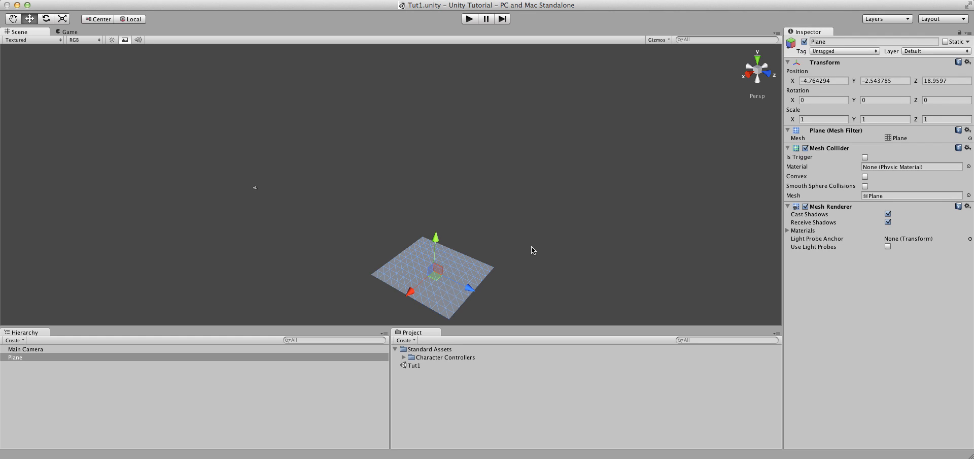
left_click_drag(512, 243, 215, 269, "alt")
left_click(13, 18)
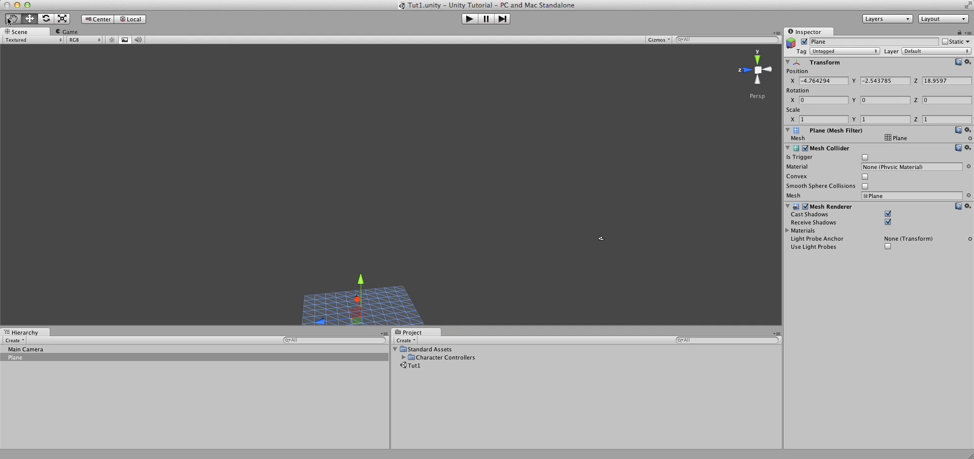
left_click_drag(413, 281, 426, 296)
left_click(825, 119)
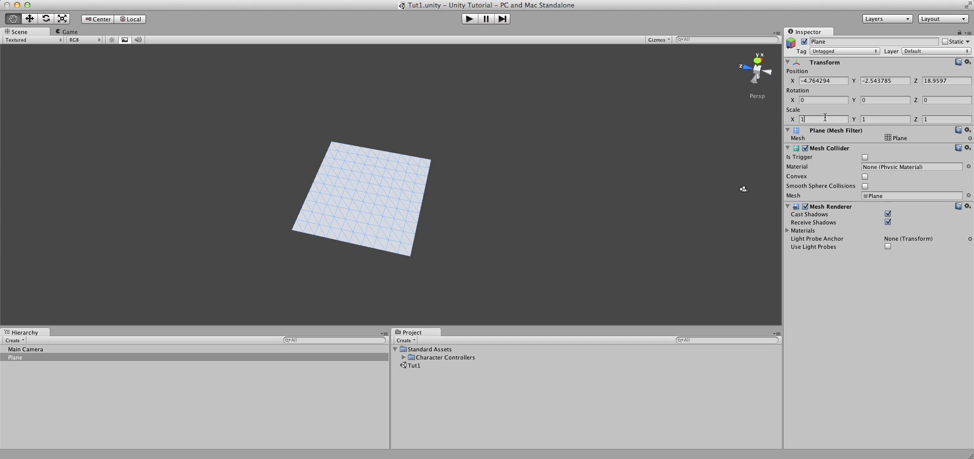
type("0")
left_click(885, 119)
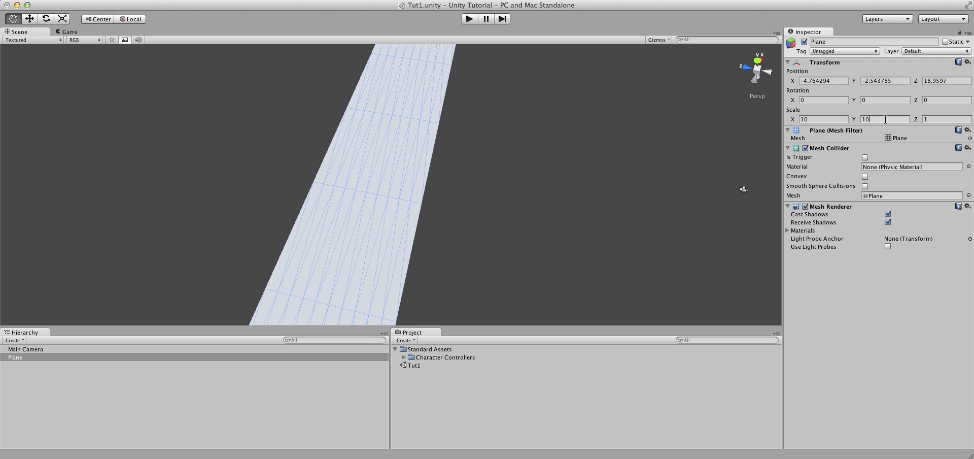
left_click_drag(590, 159, 603, 139, "alt")
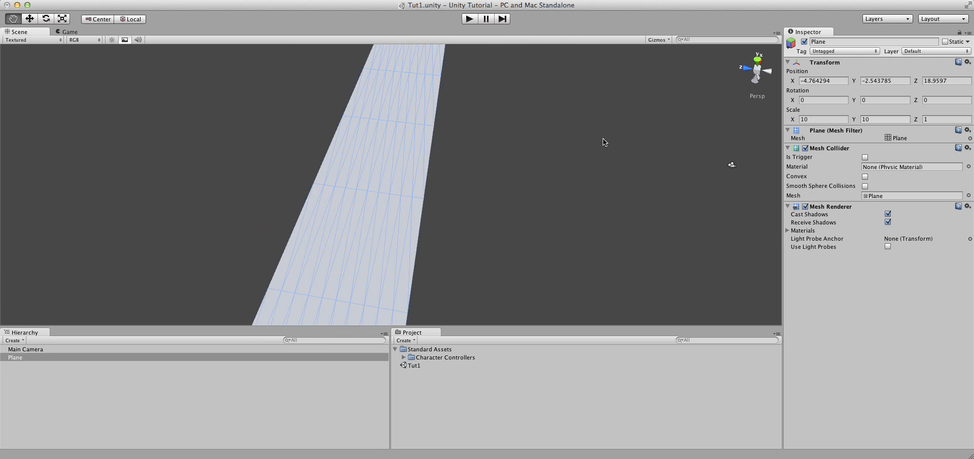
left_click(930, 119)
type("1")
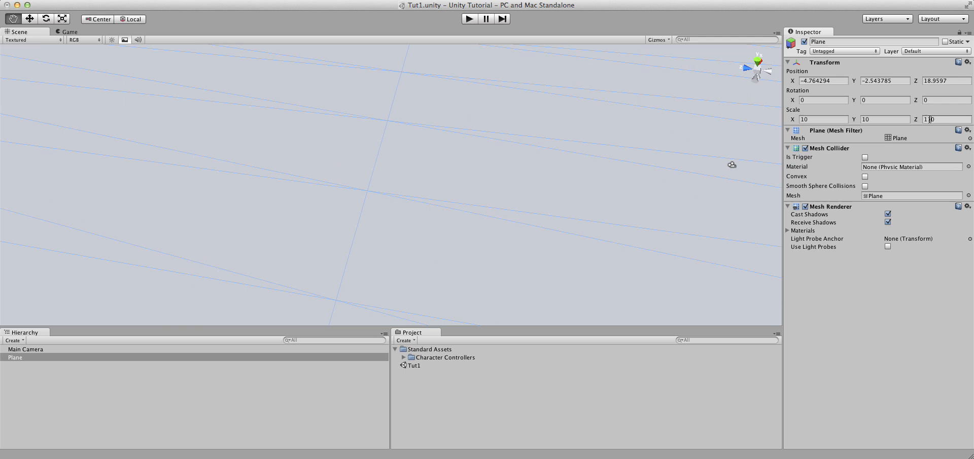
key("BackSpace")
scroll(717, 121, "down", 10)
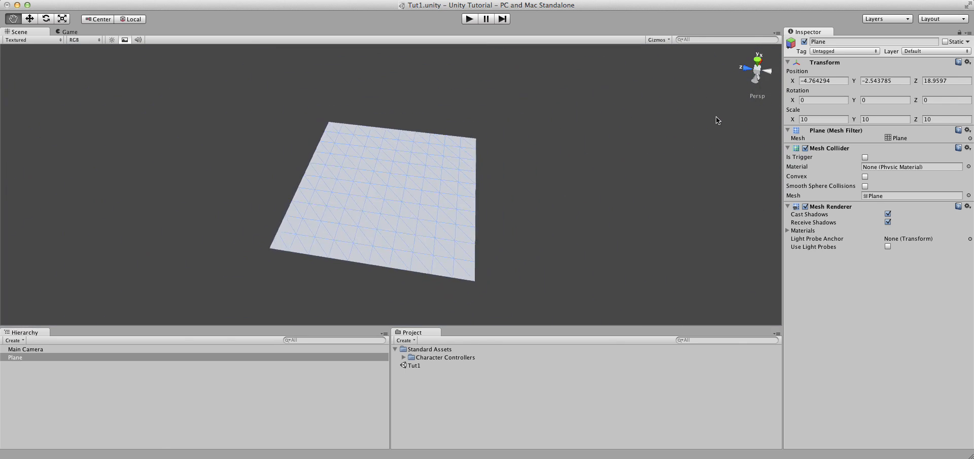
Step: Set the plane's Y scale to 1
scroll(589, 161, "up", 3)
left_click_drag(589, 161, 421, 131, "alt")
left_click(884, 119)
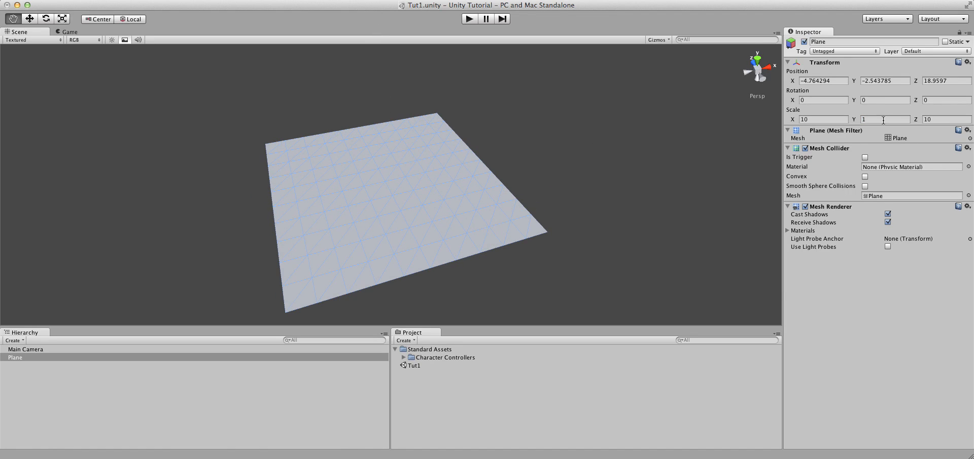
left_click_drag(413, 108, 359, 36, "alt")
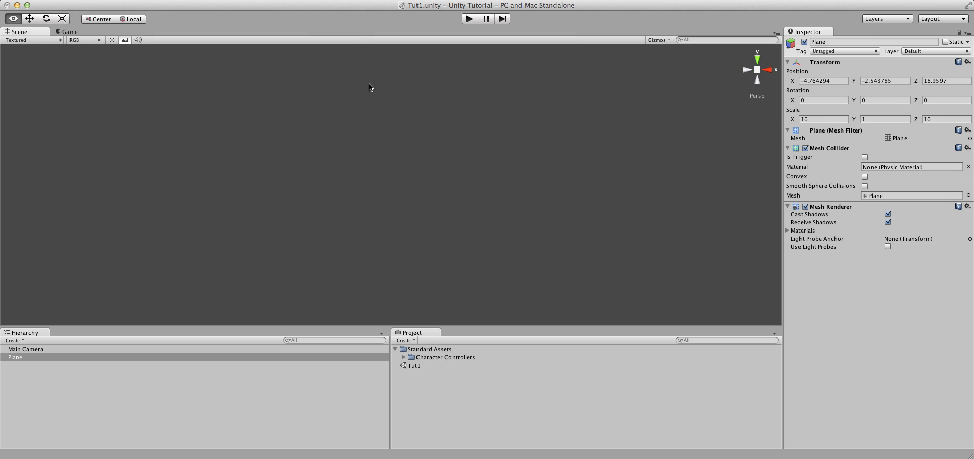
left_click_drag(369, 87, 561, 211, "alt")
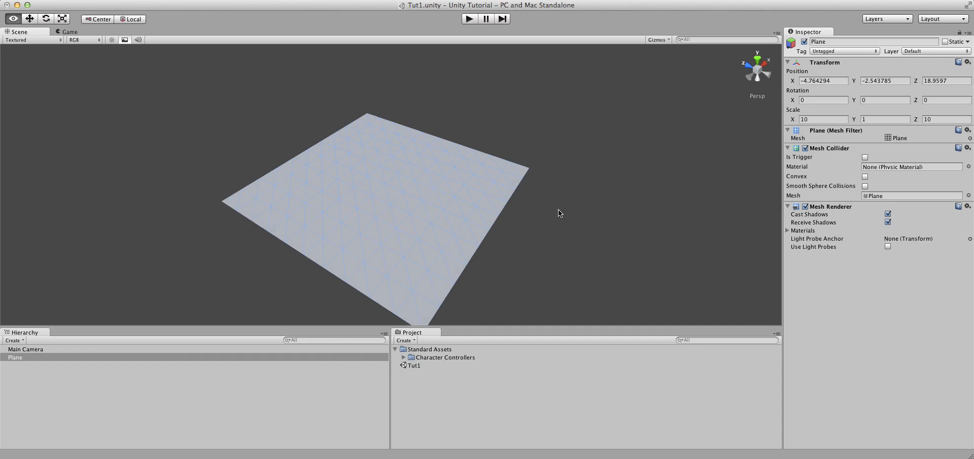
Step: Delete the plane and create a cube in its place, framed in the scene
right_click(23, 358)
left_click(56, 410)
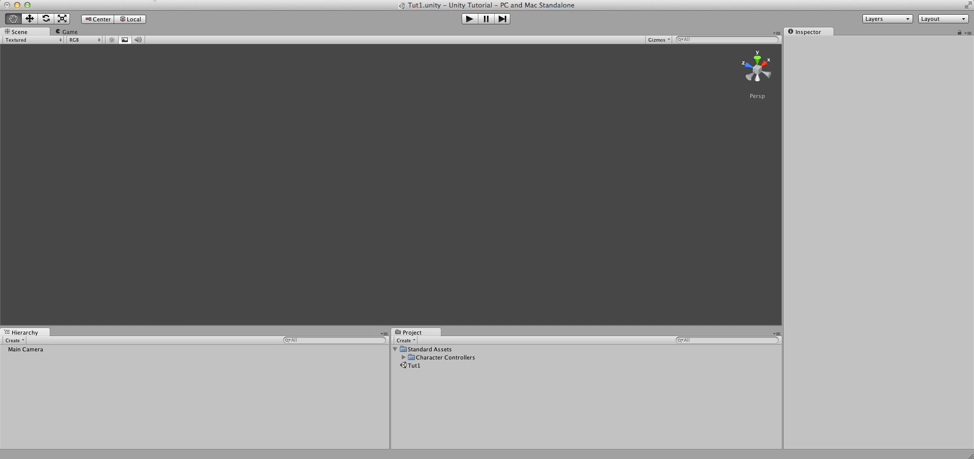
left_click(154, 0)
mouse_move(155, 17)
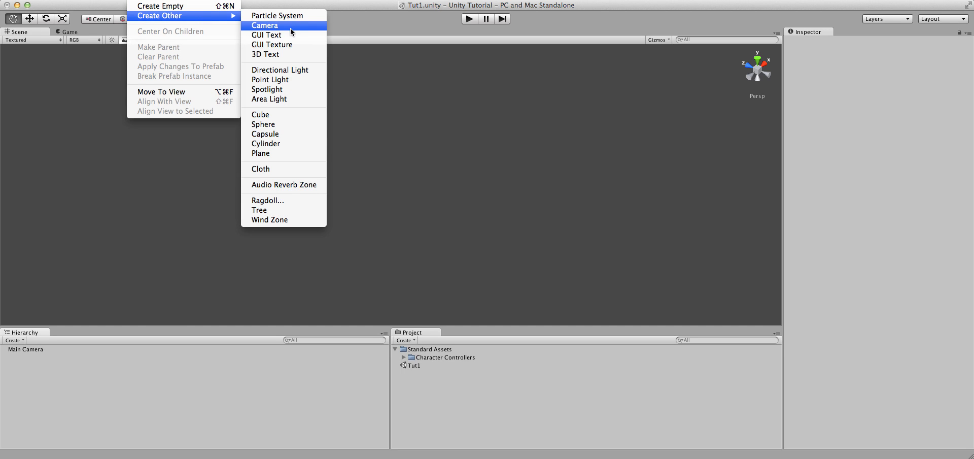
left_click(290, 114)
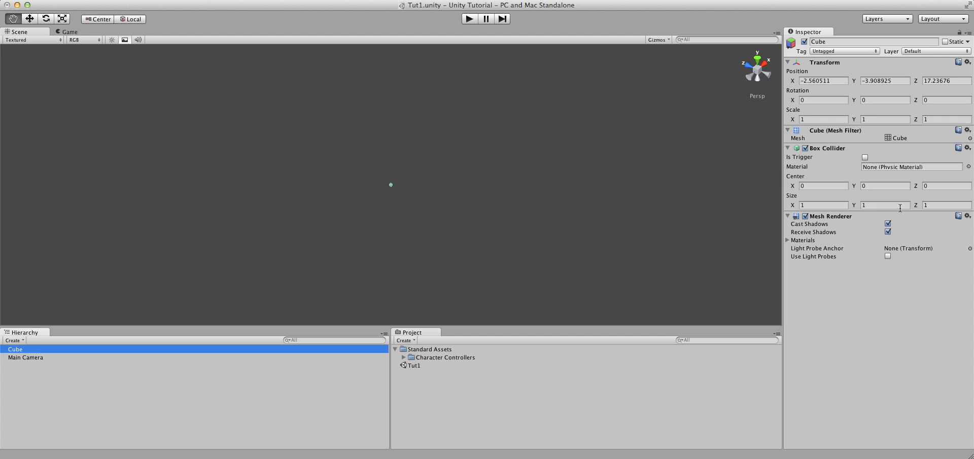
key("f")
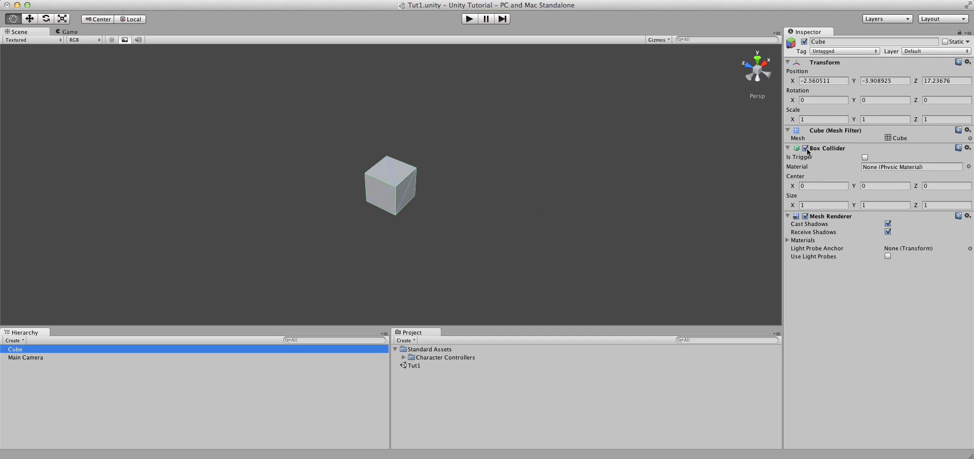
Step: Set the cube's scale to 10 on X and 10 on Z to form a flat floor
left_click(816, 118)
type("10")
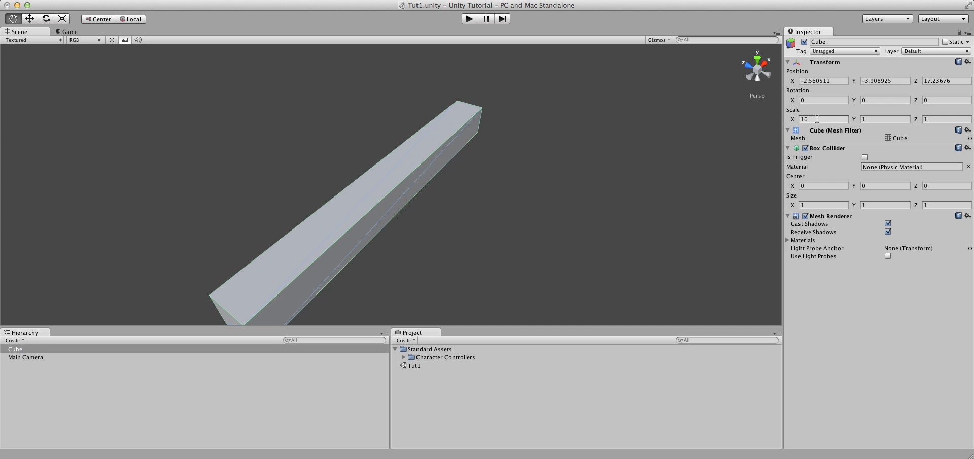
left_click(882, 118)
left_click(934, 117)
type("0")
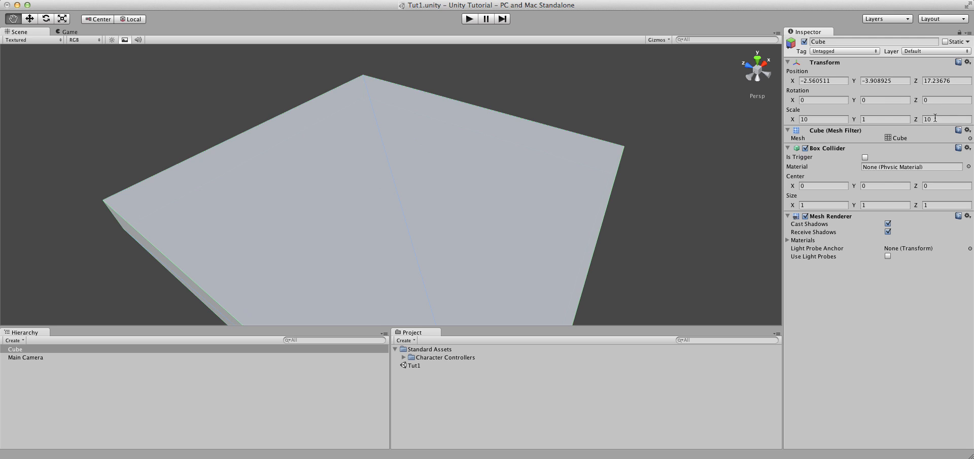
left_click_drag(535, 213, 445, 358, "alt")
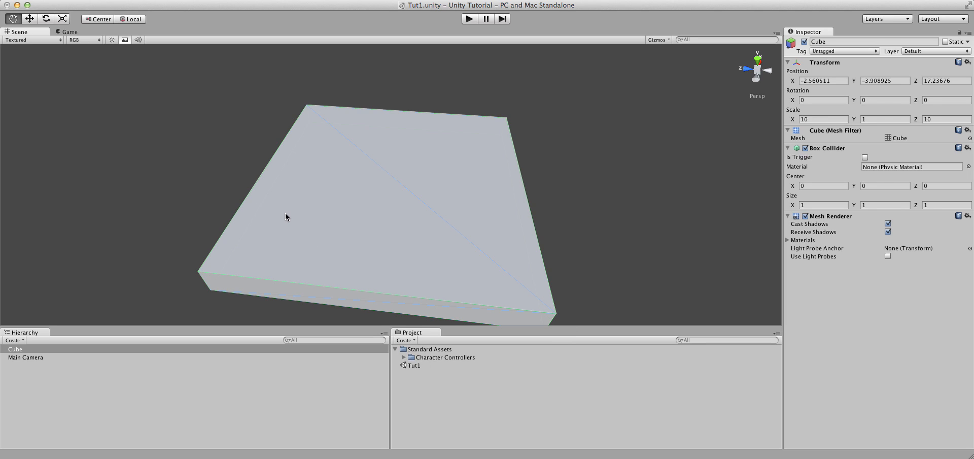
Step: Import the Character Controller package into the project
left_click(109, 0)
mouse_move(148, 63)
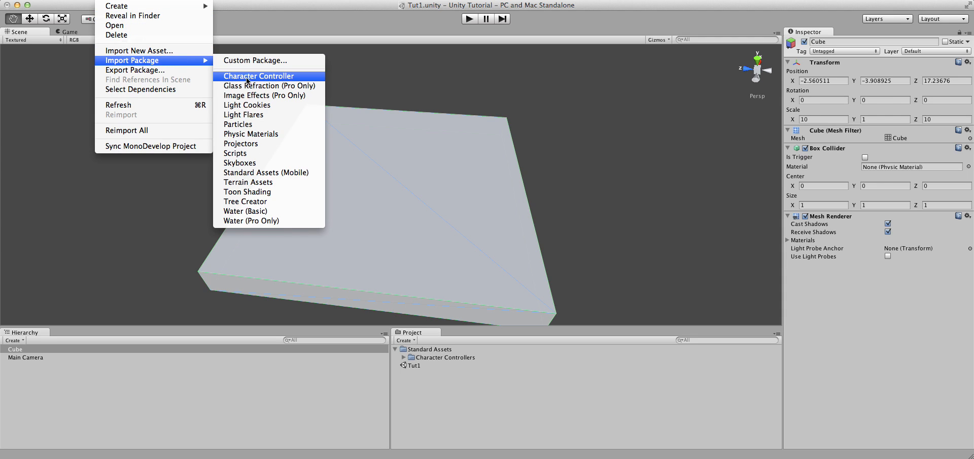
left_click(272, 77)
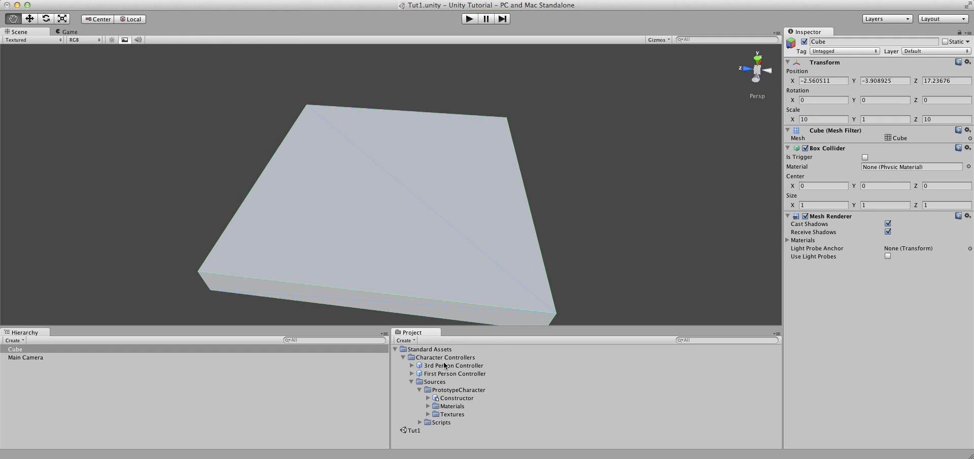
Step: Examine the contents of the Character Controllers folder and its Sources subfolder in the project assets
left_click(404, 357)
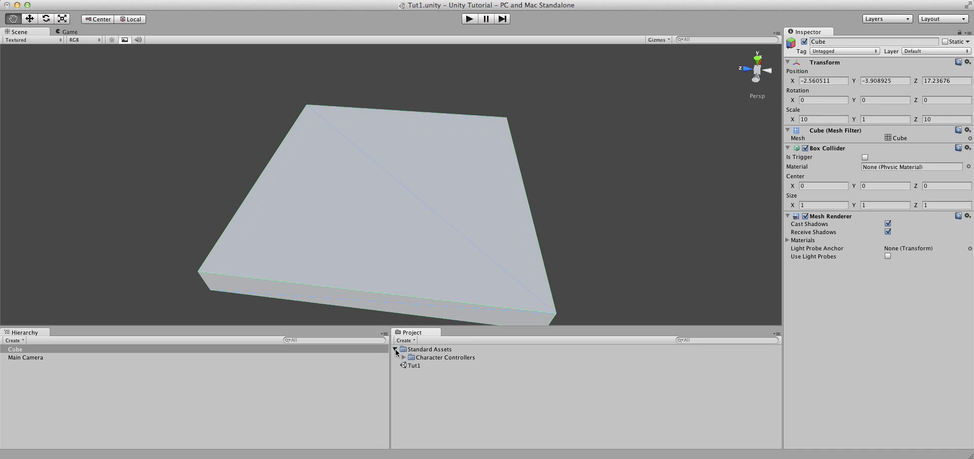
left_click(396, 349)
left_click(395, 349)
left_click(404, 357)
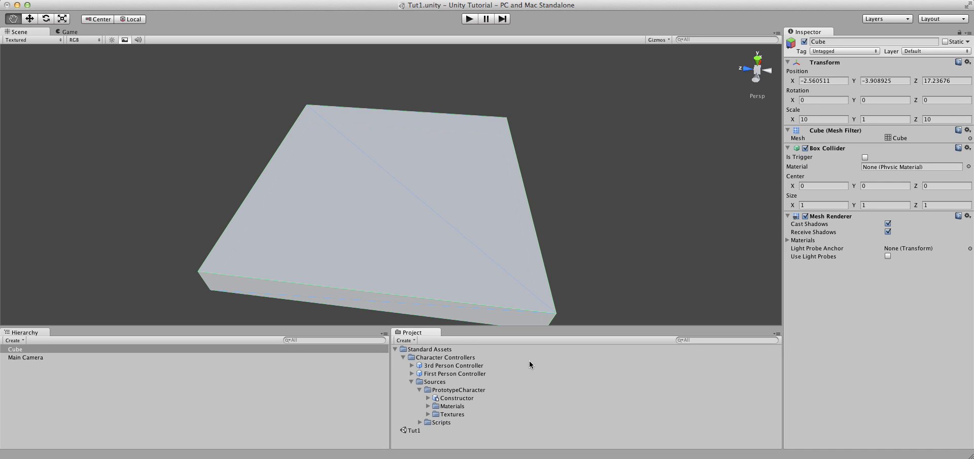
left_click_drag(408, 380, 410, 381)
left_click(411, 381)
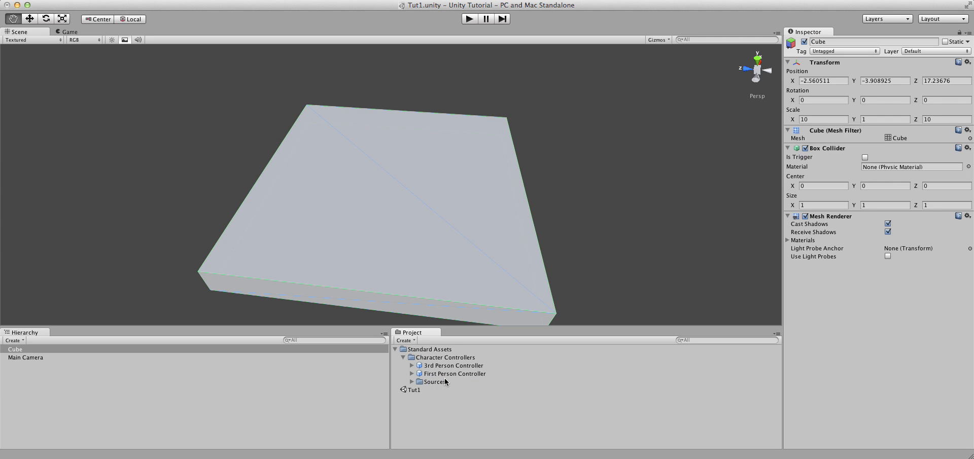
left_click(411, 382)
left_click(411, 381)
Step: Place the First Person Controller prefab in the scene, standing on the upper surface of the cube
left_click(411, 373)
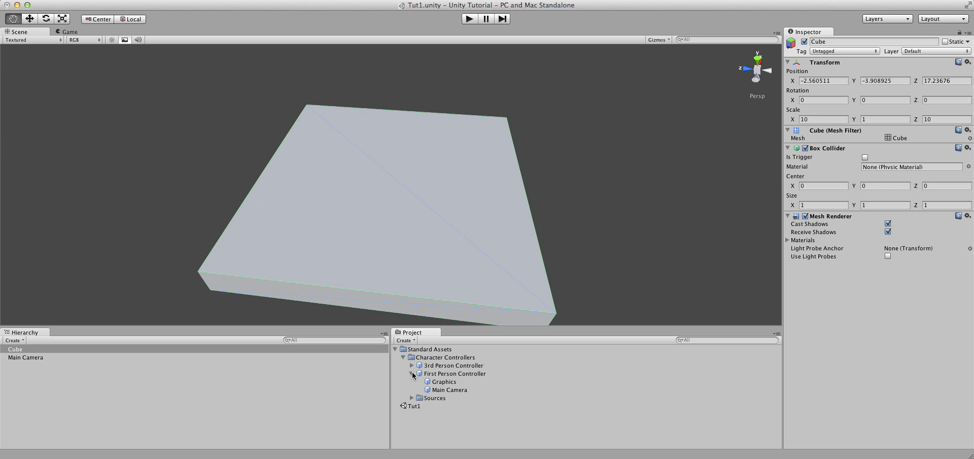
left_click(412, 373)
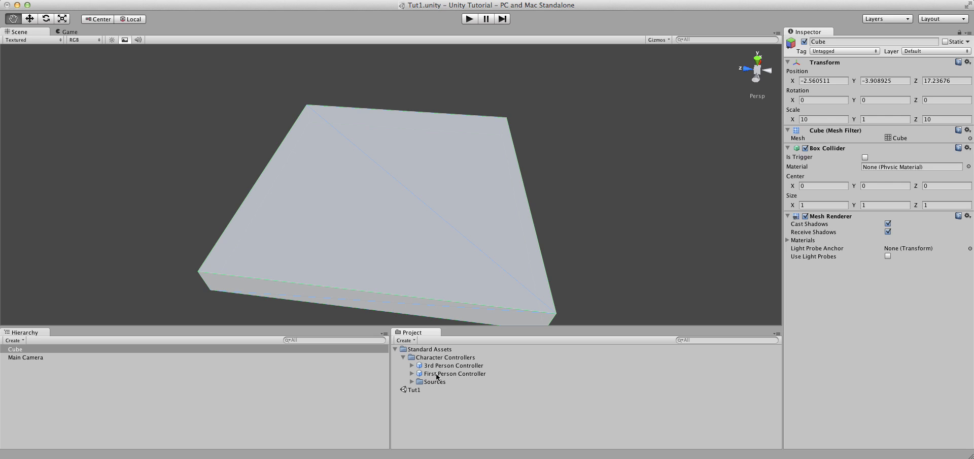
mouse_move(431, 375)
left_mouse_down()
mouse_move(385, 225)
mouse_move(397, 185)
left_mouse_up()
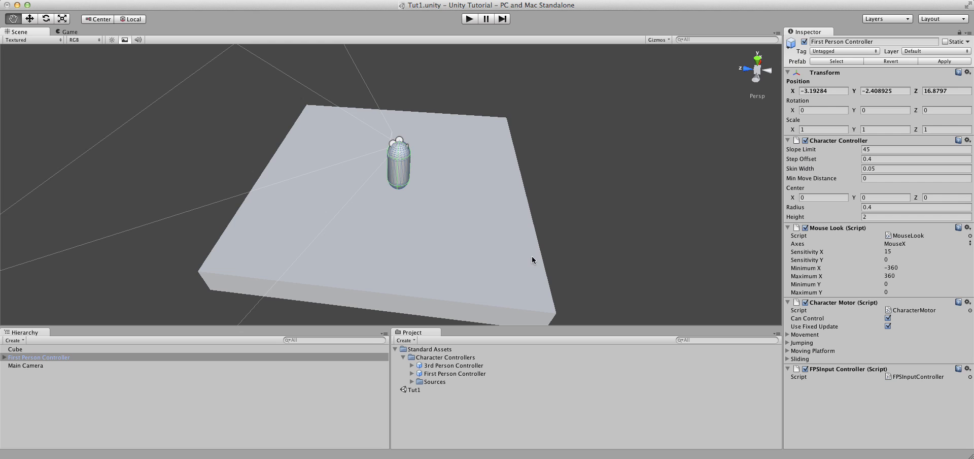
left_click_drag(533, 259, 276, 211, "alt")
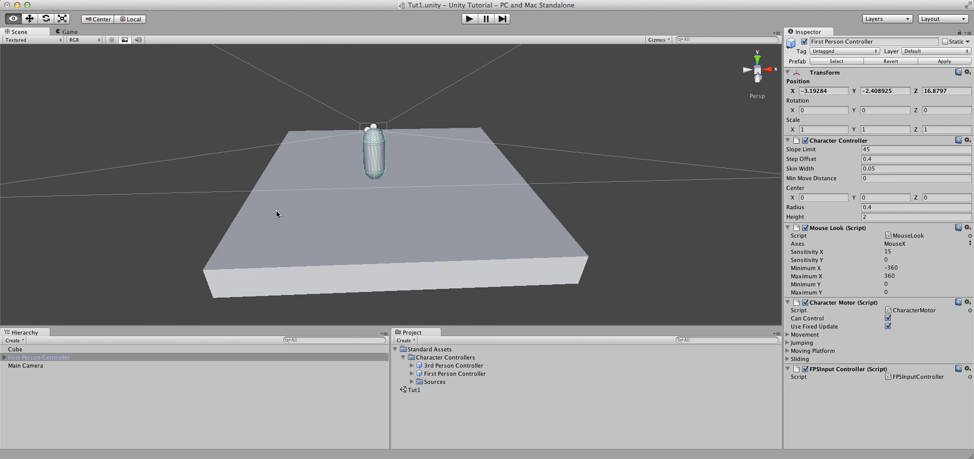
Step: Play-test the scene by walking the first-person character forward and backward and jumping on the floor, and end the play session
left_click(469, 19)
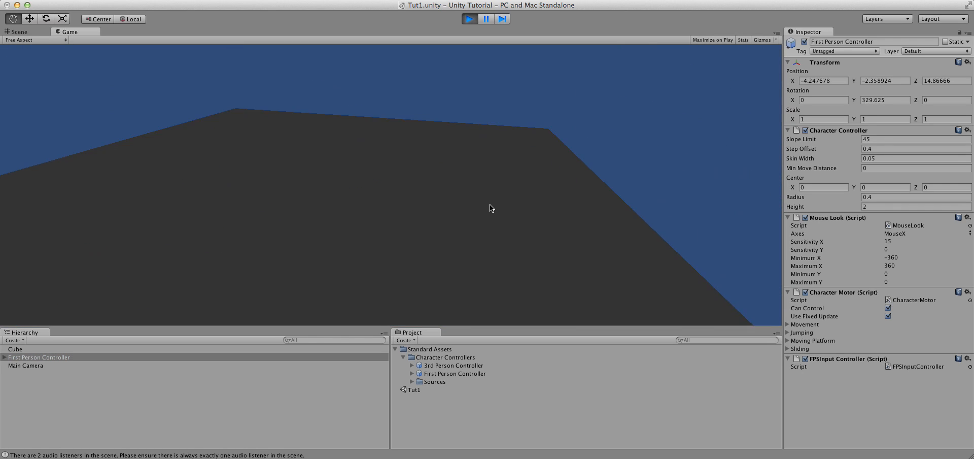
key("s")
key("w")
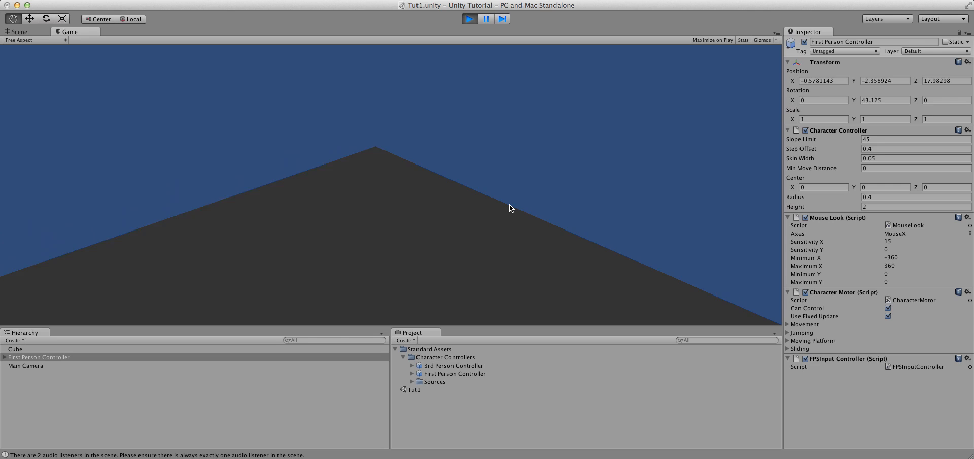
key("s")
key("w")
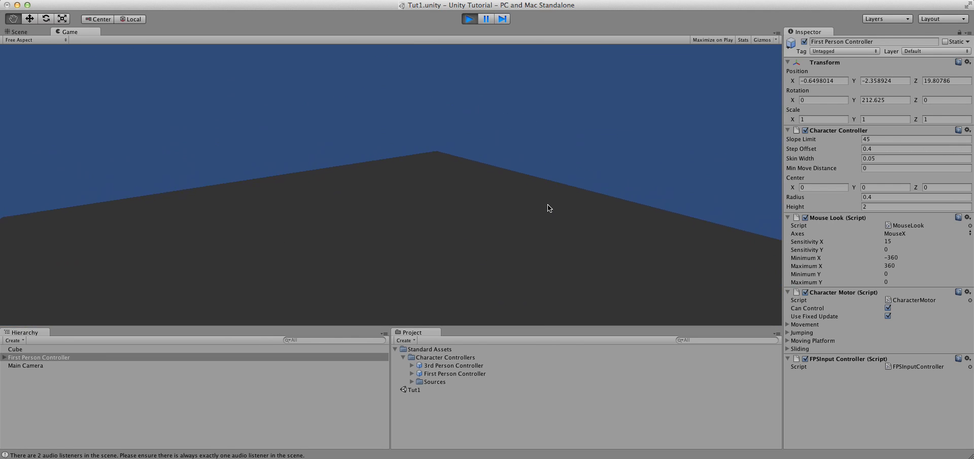
key("w")
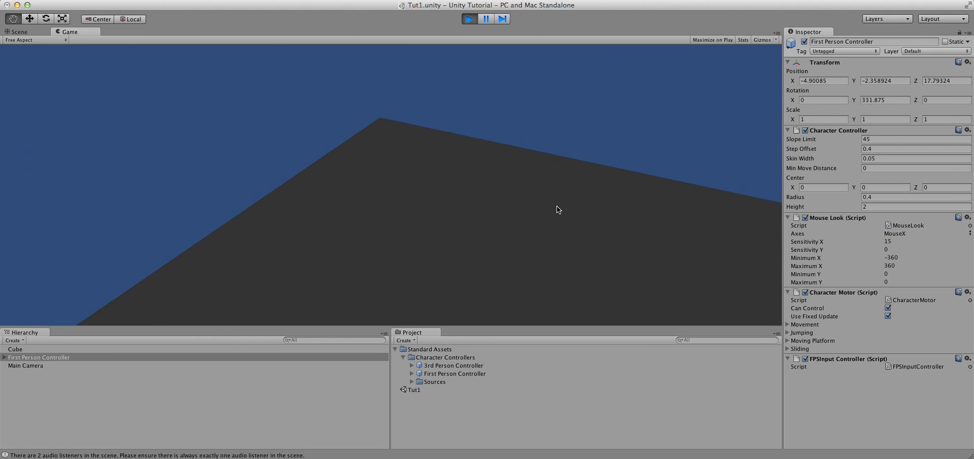
key("space")
key("s")
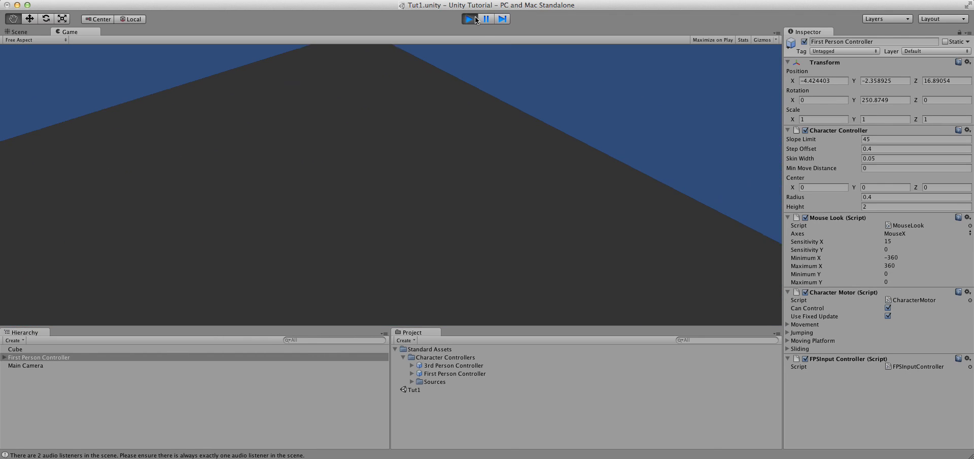
left_click(469, 20)
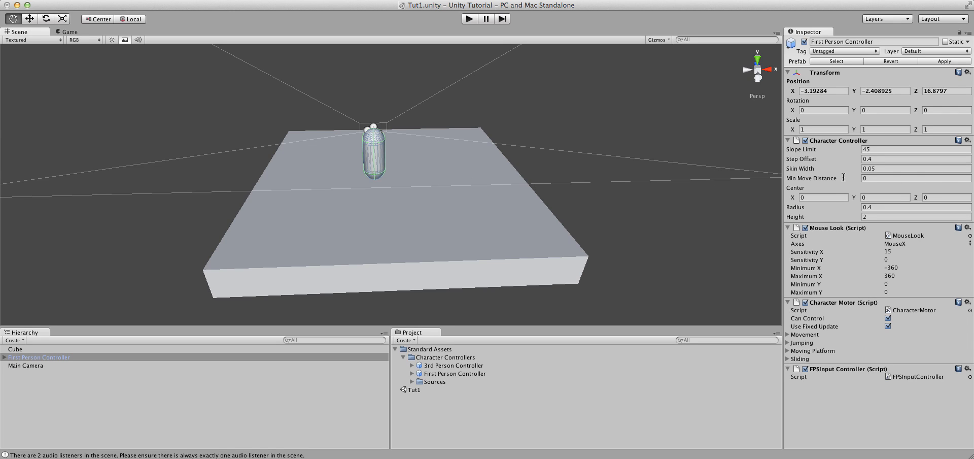
scroll(438, 137, "up", 1)
scroll(439, 154, "down", 3)
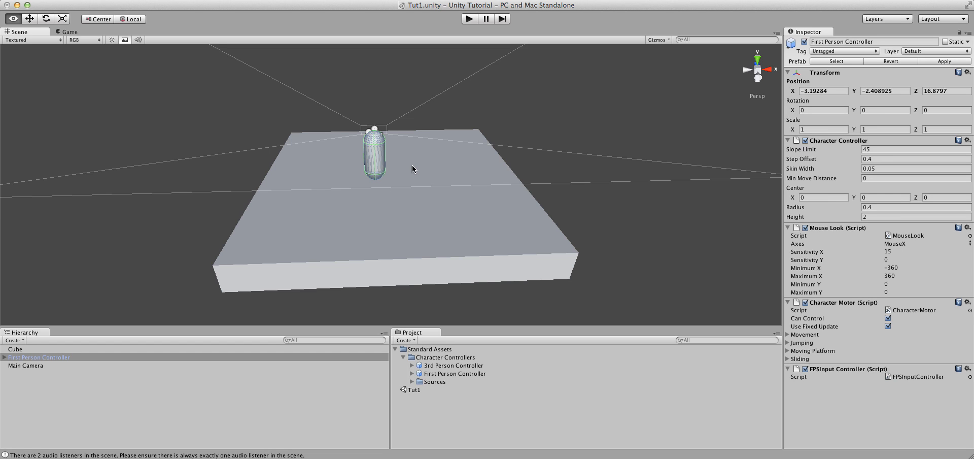
left_click_drag(392, 167, 517, 172, "alt")
left_click_drag(493, 134, 394, 149, "alt")
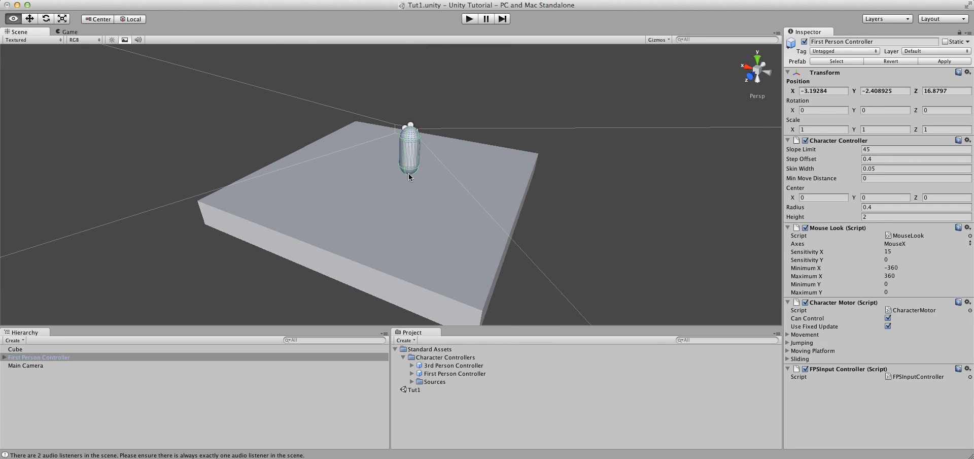
left_click_drag(410, 176, 406, 152, "alt")
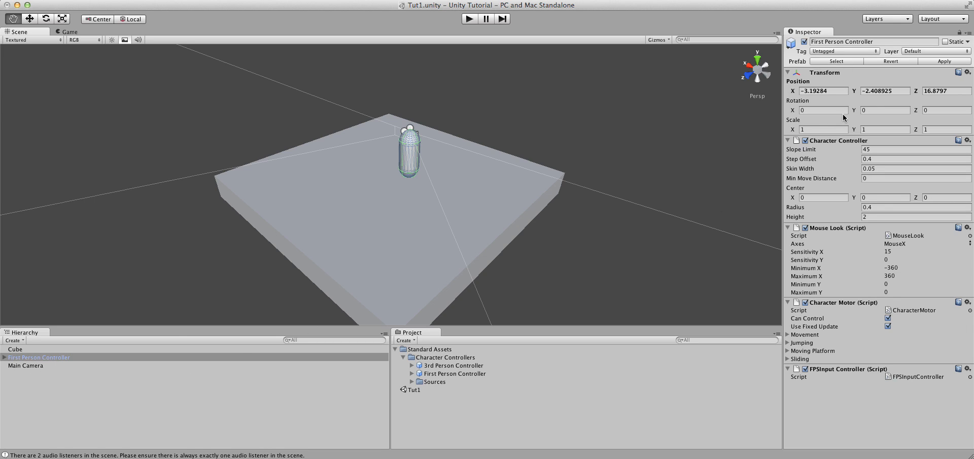
Step: Collapse the Transform and Character Controller components of the First Person Controller
left_click(824, 74)
left_click(824, 74)
left_click(787, 141)
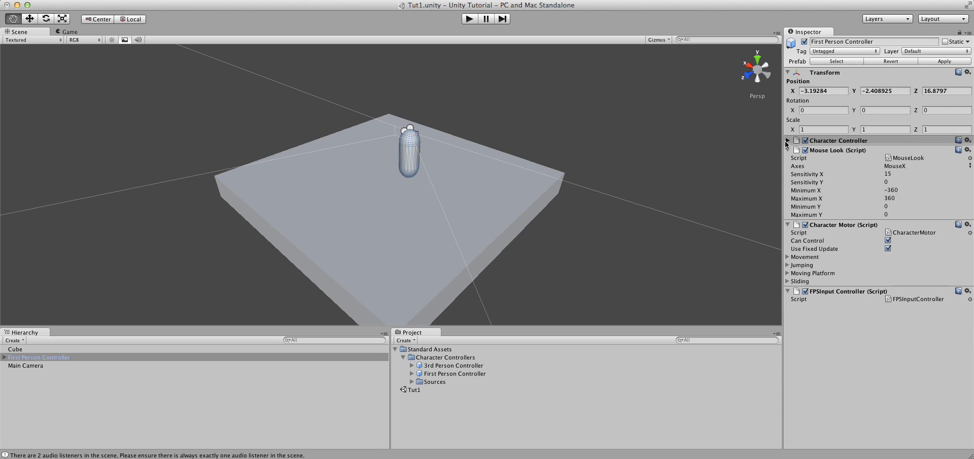
left_click(787, 141)
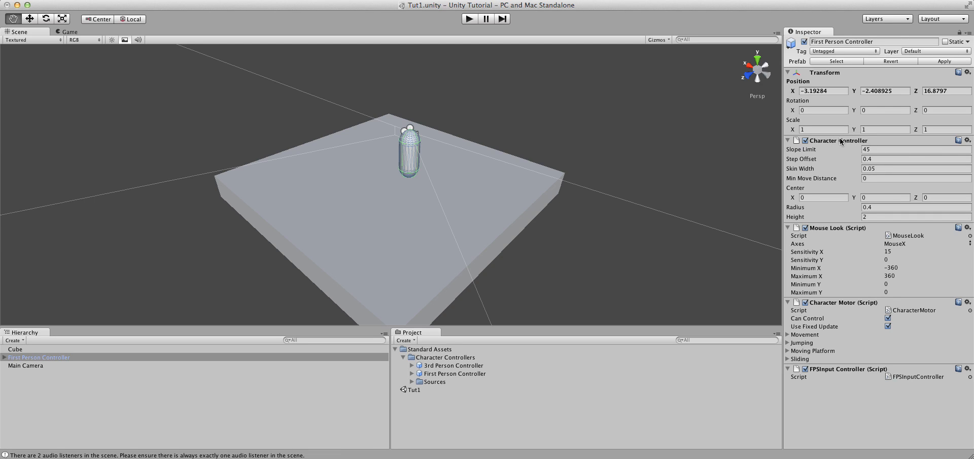
left_click(787, 141)
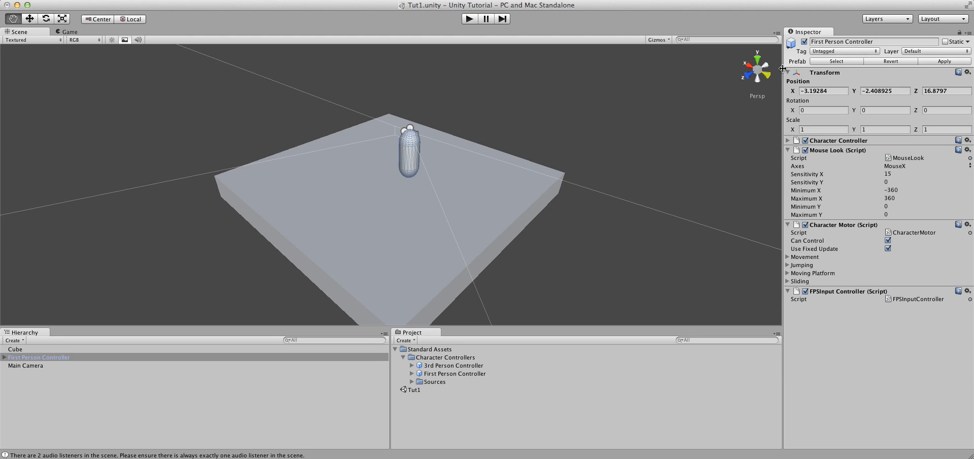
left_click(787, 72)
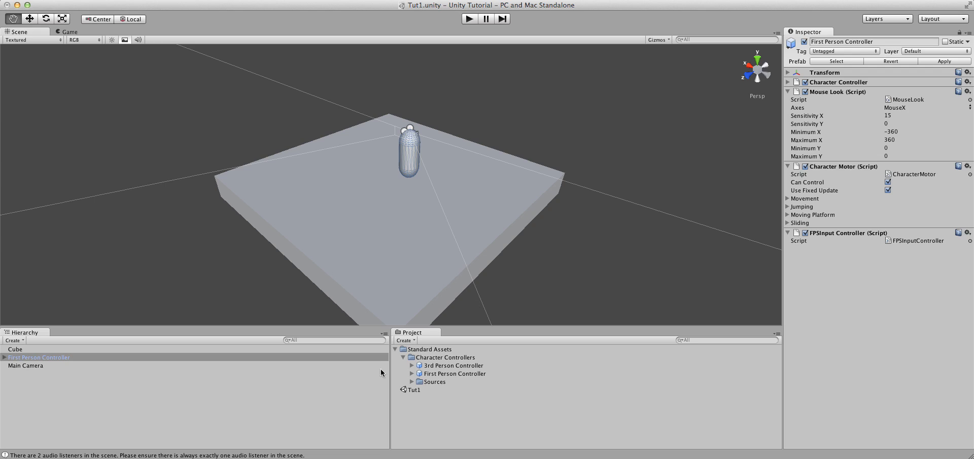
Step: Examine the child objects of the First Person Controller prefab and the PrototypeCharacter and Scripts folders inside Sources
left_click(411, 373)
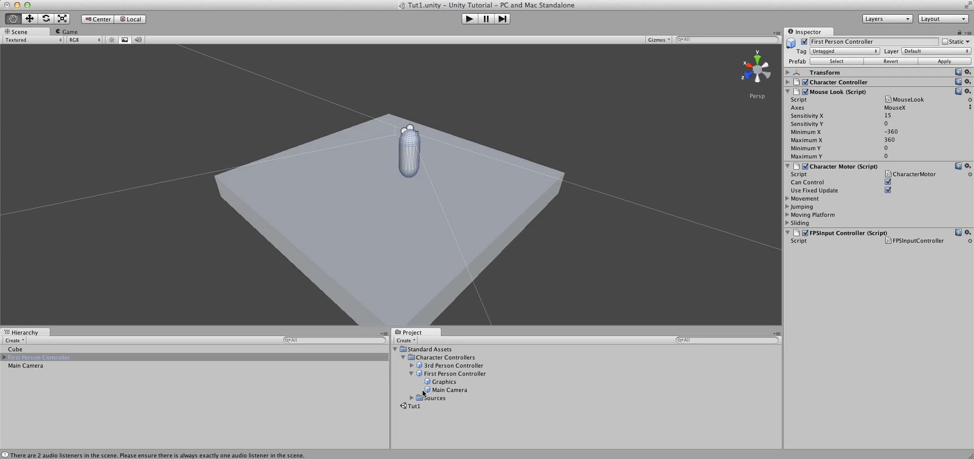
left_click(411, 373)
left_click(412, 381)
left_click(419, 390)
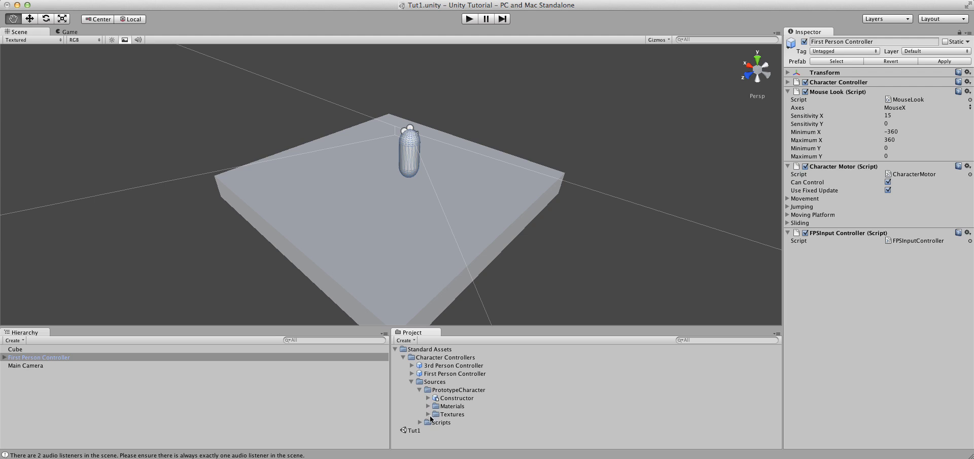
left_click(419, 422)
scroll(436, 410, "down", 3)
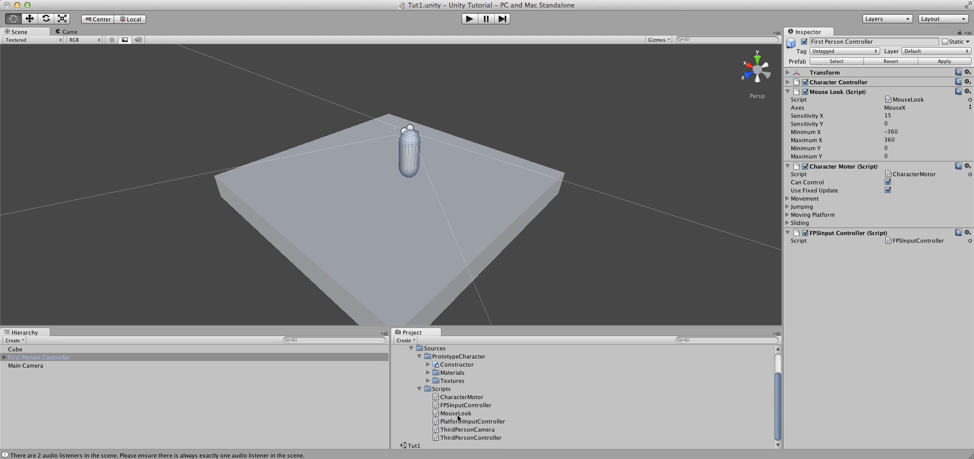
scroll(463, 426, "up", 3)
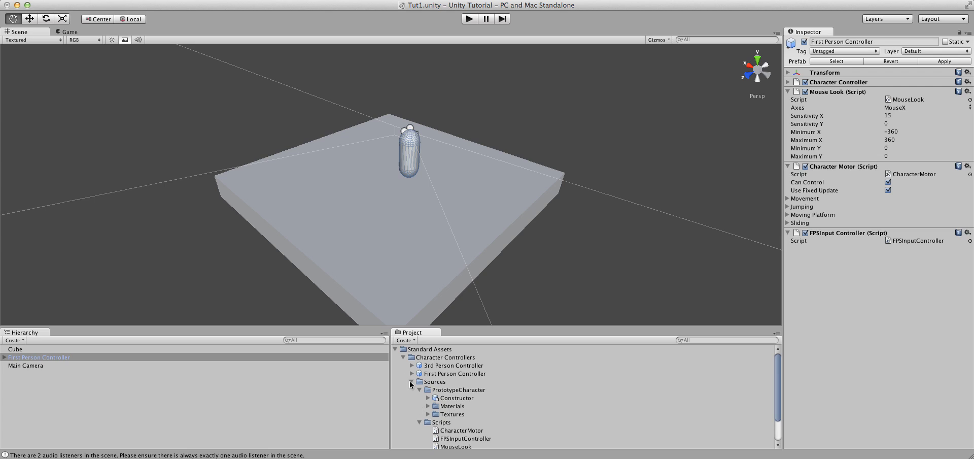
left_click(412, 381)
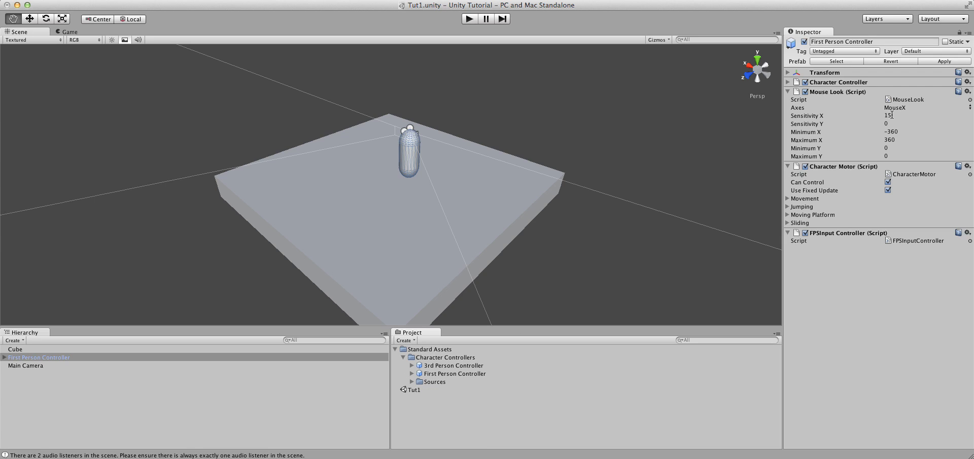
Step: Set the Mouse Look script's Sensitivity X to 5 and play-test the turning speed before and after the change
left_click(465, 20)
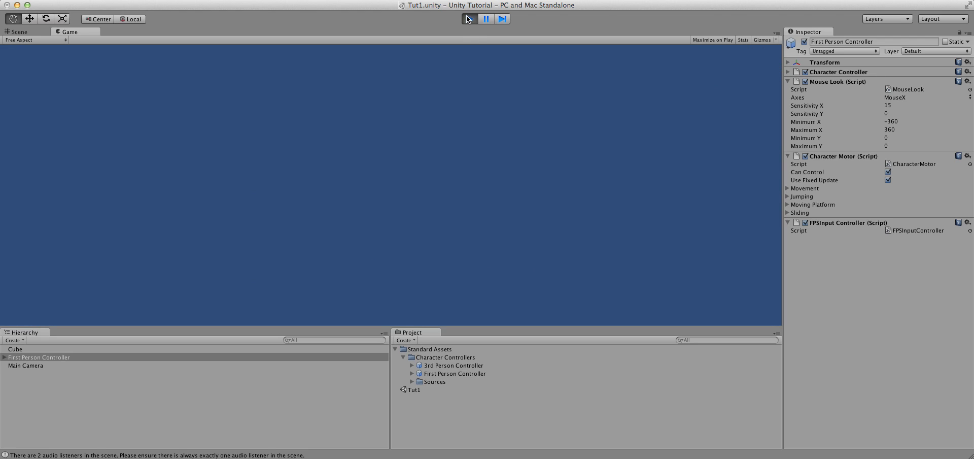
left_click(467, 20)
left_click(859, 117)
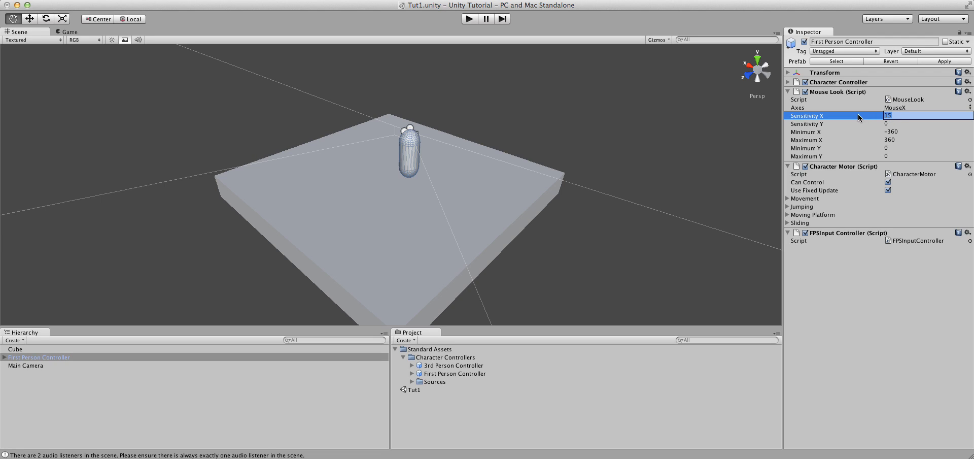
type("5")
key("Return")
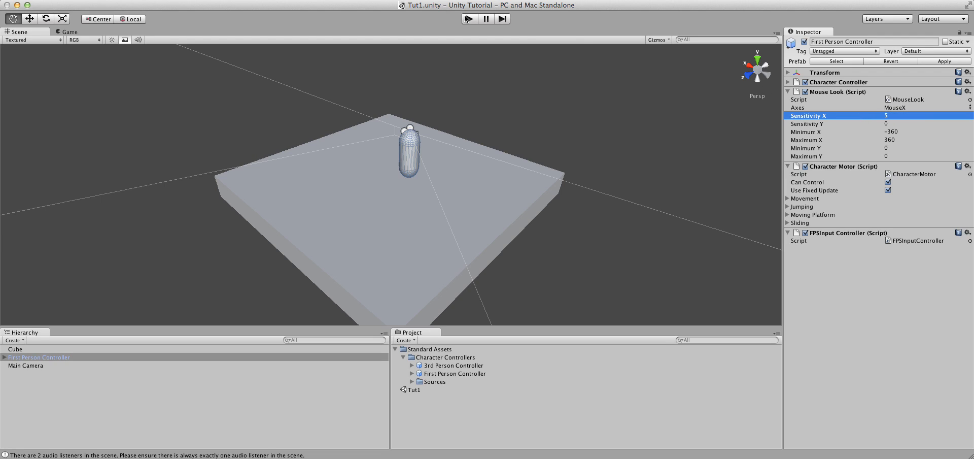
left_click(811, 140)
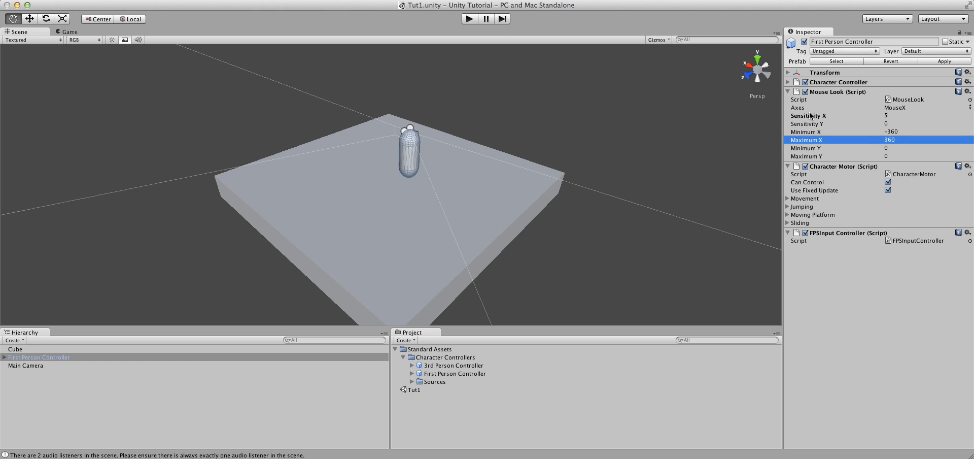
left_click(879, 116)
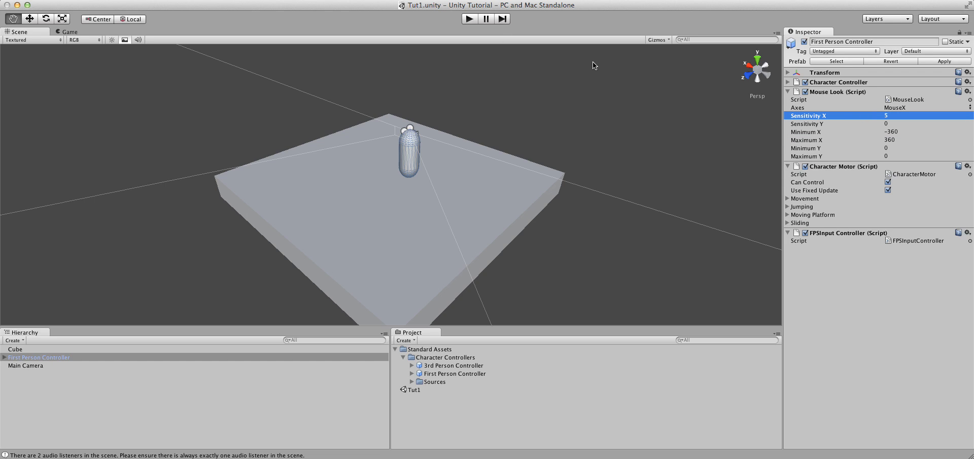
left_click(468, 23)
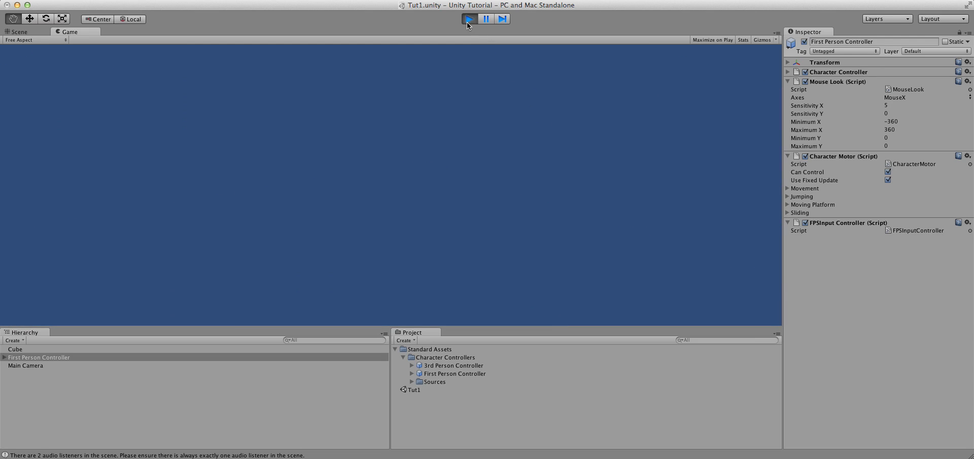
left_click(468, 22)
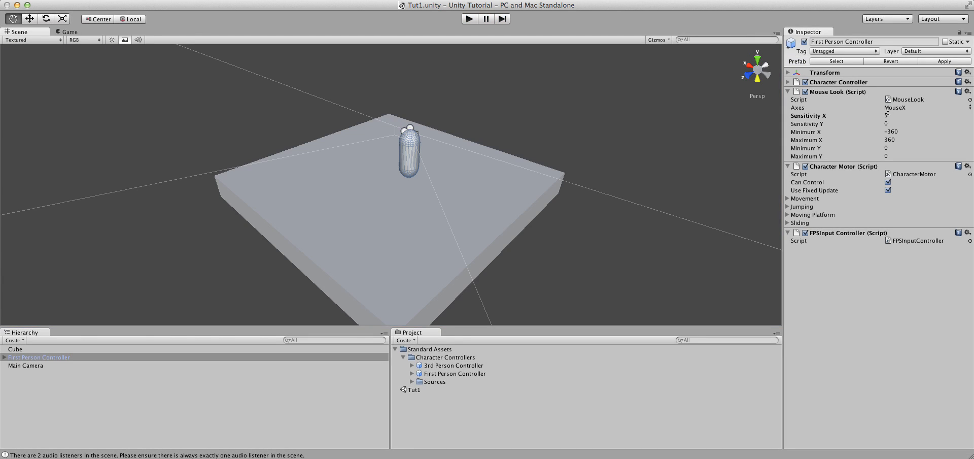
Step: Set Mouse Look's Sensitivity X to 3, play-test the slower horizontal turning, and end the play session
left_click(888, 115)
type("3")
key("Return")
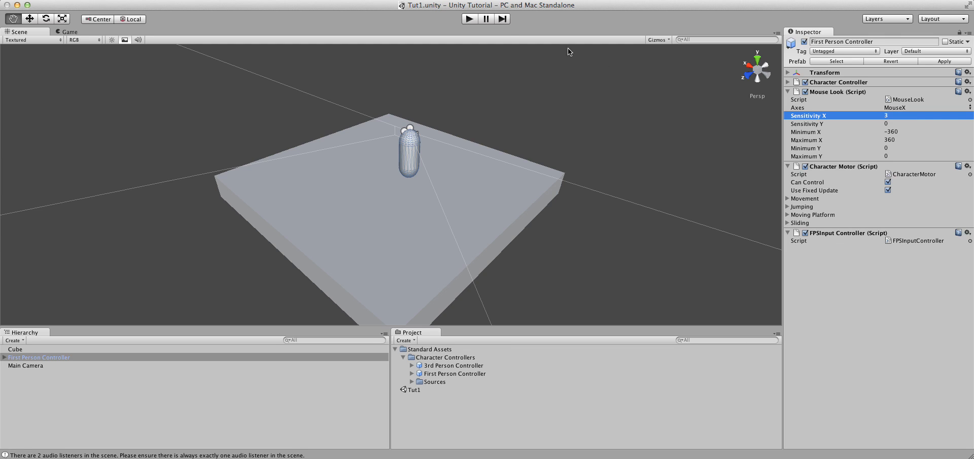
left_click(467, 19)
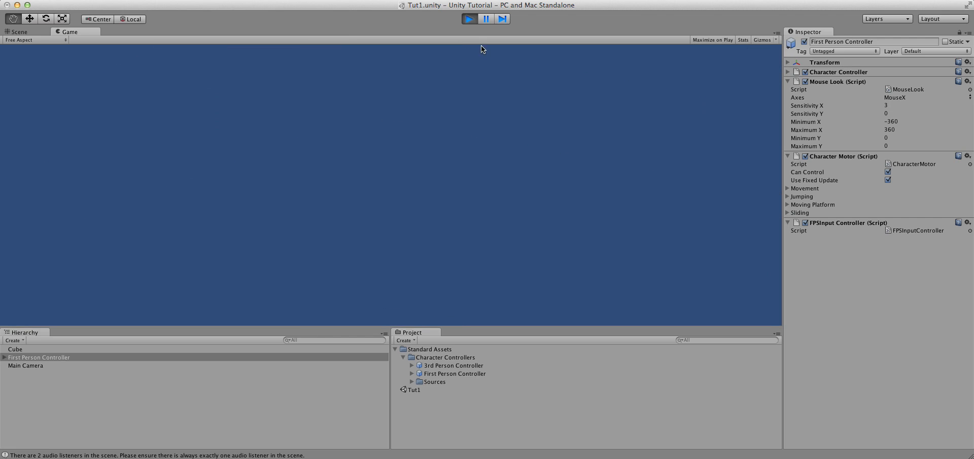
left_click(469, 19)
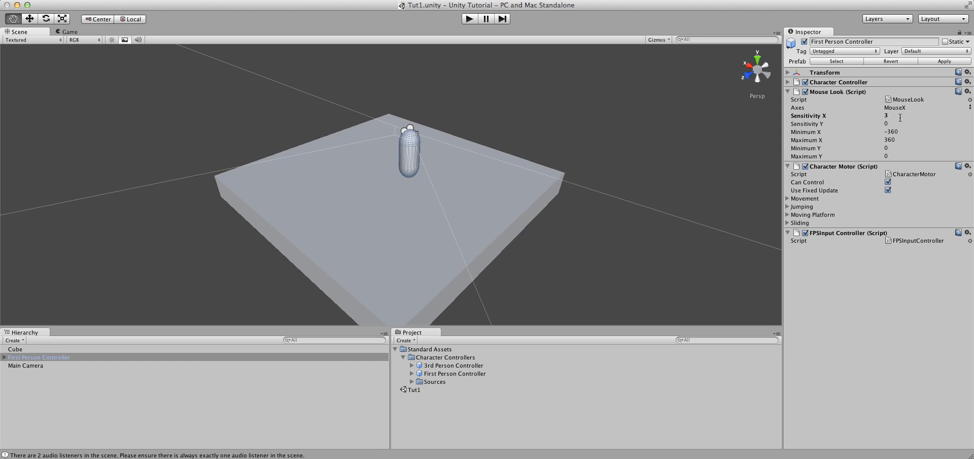
Step: Set Mouse Look's Sensitivity Y to -5, play-test looking around the floor, and end the play session
left_click(888, 124)
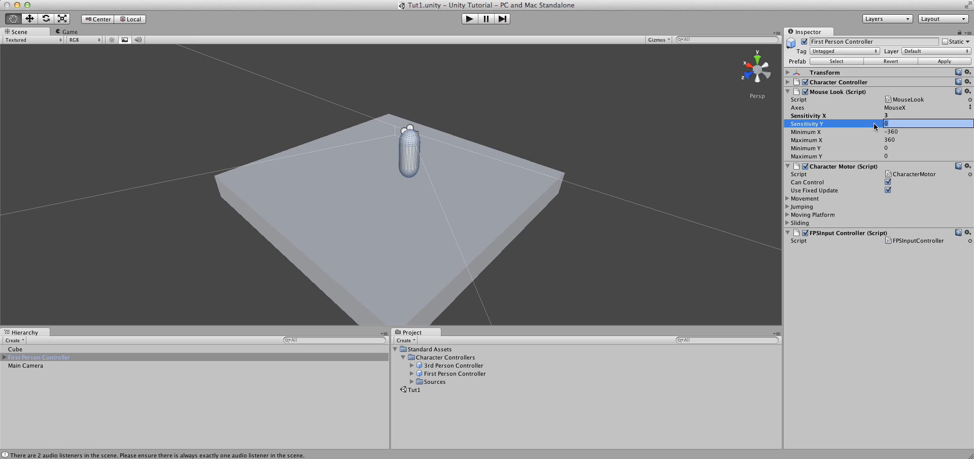
type("-5")
key("Return")
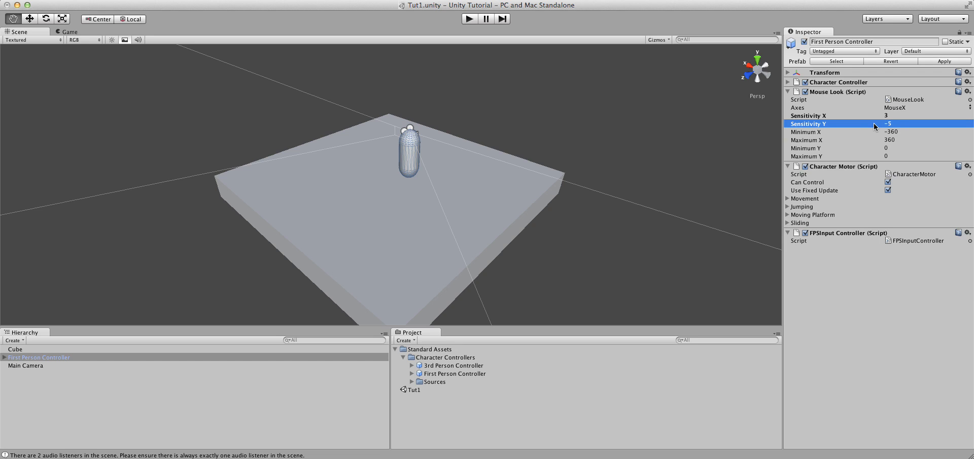
left_click(468, 19)
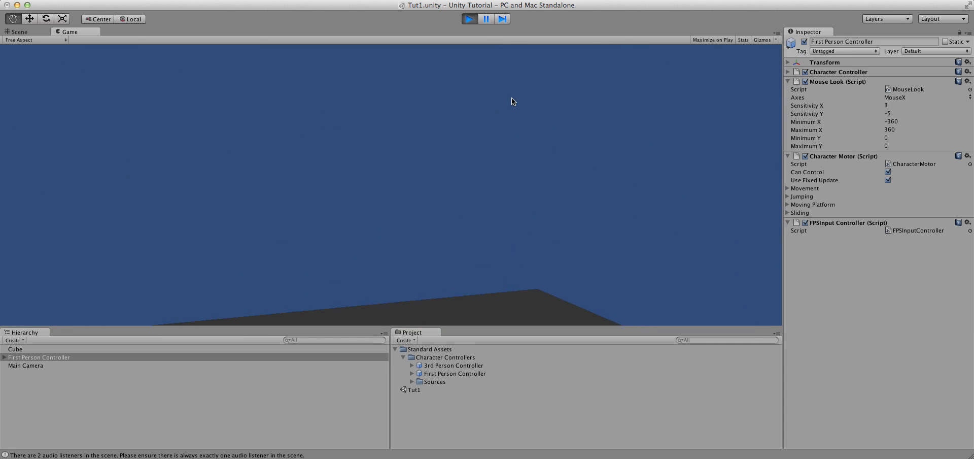
left_click(469, 20)
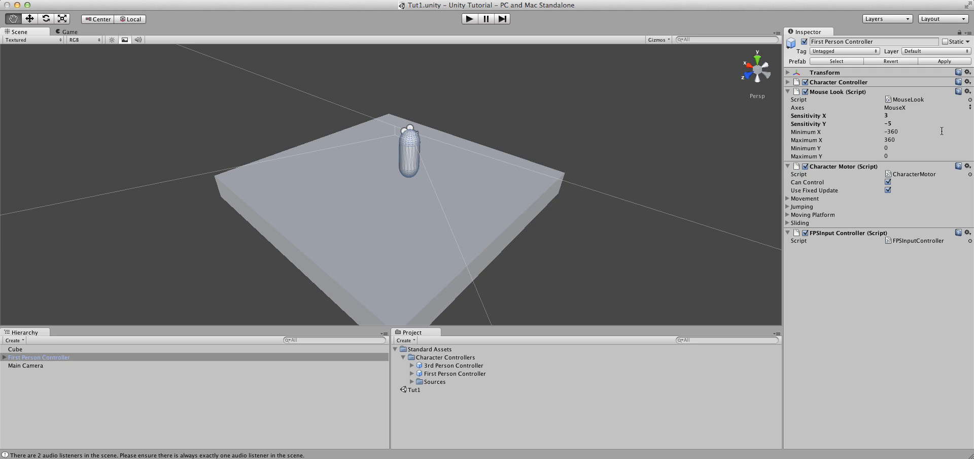
Step: Set Mouse Look's Maximum X to 180 and briefly play-test the rotation limit
left_click(899, 140)
type("1")
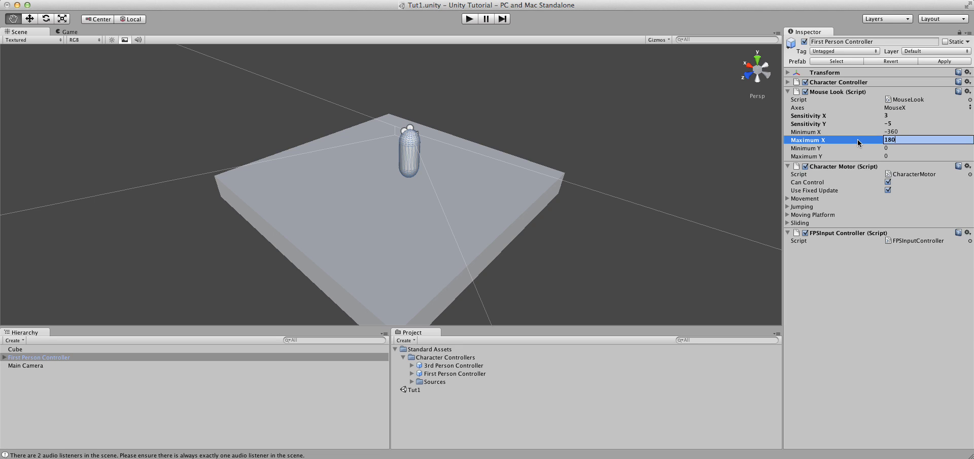
type("80")
left_click(470, 19)
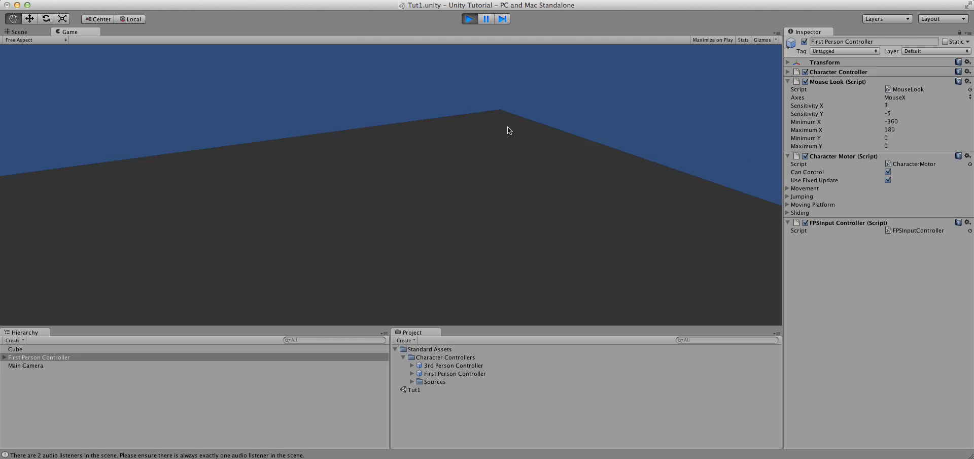
left_click(469, 19)
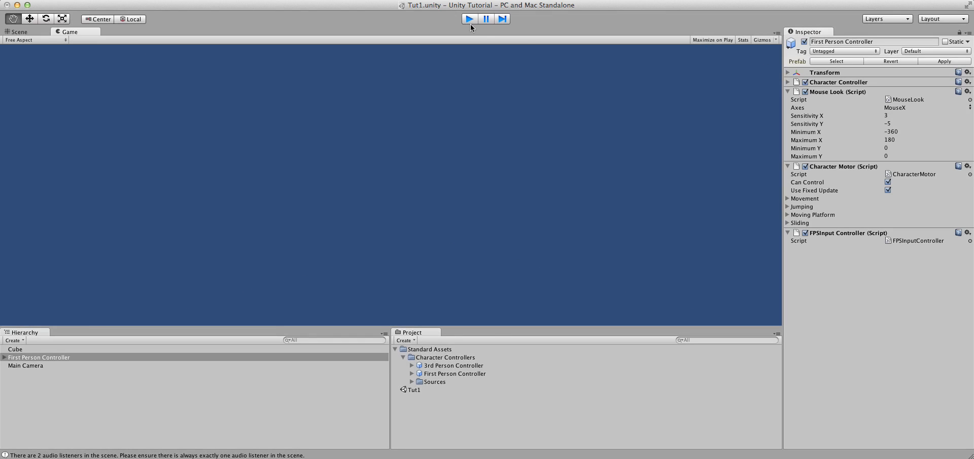
Step: Set Mouse Look's Maximum X back to 360 and collapse the Mouse Look component
left_click(826, 141)
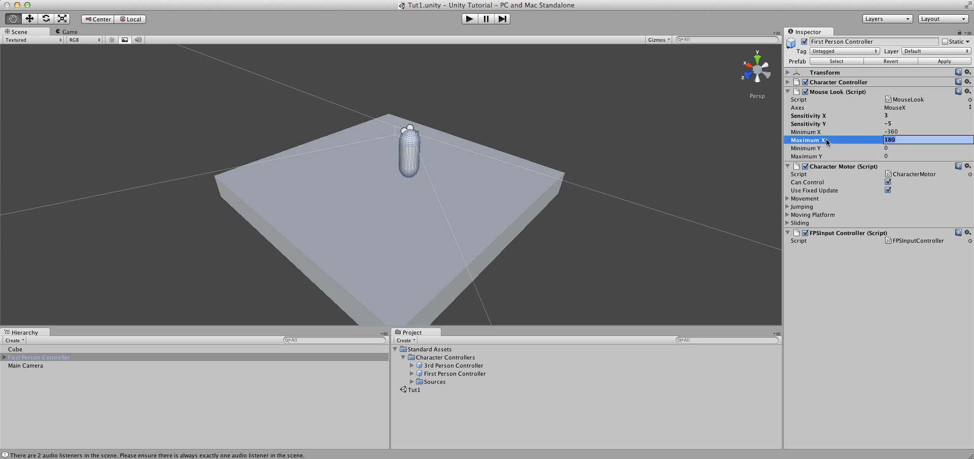
type("360")
key("Return")
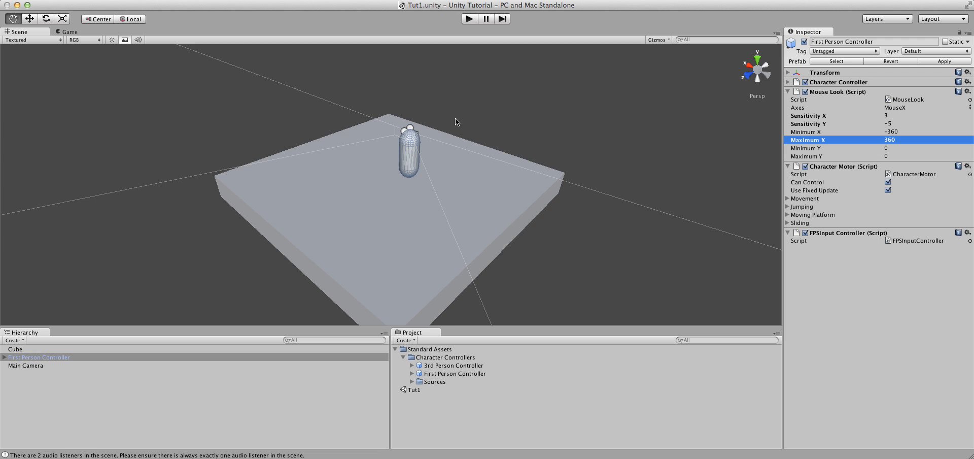
left_click(788, 93)
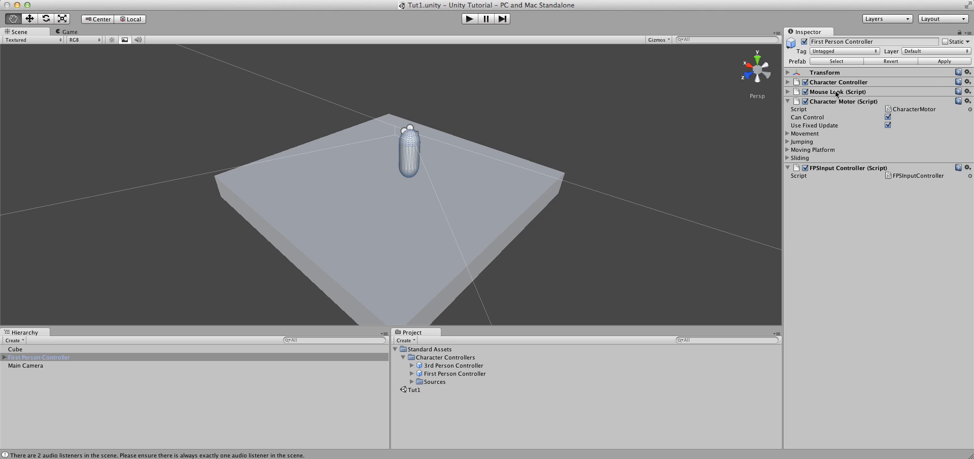
Step: Play-test the scene with the Character Motor's Can Control option disabled, and re-enable the option after ending play
left_click(888, 117)
left_click(469, 19)
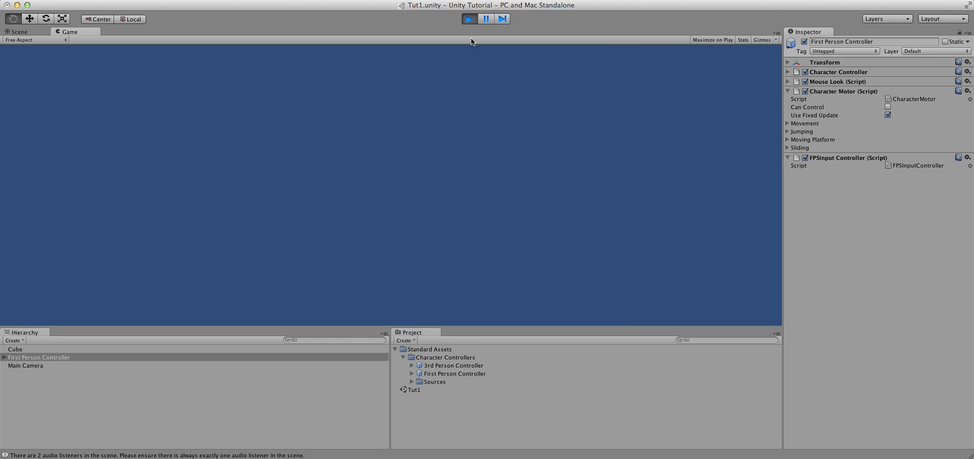
left_click(469, 20)
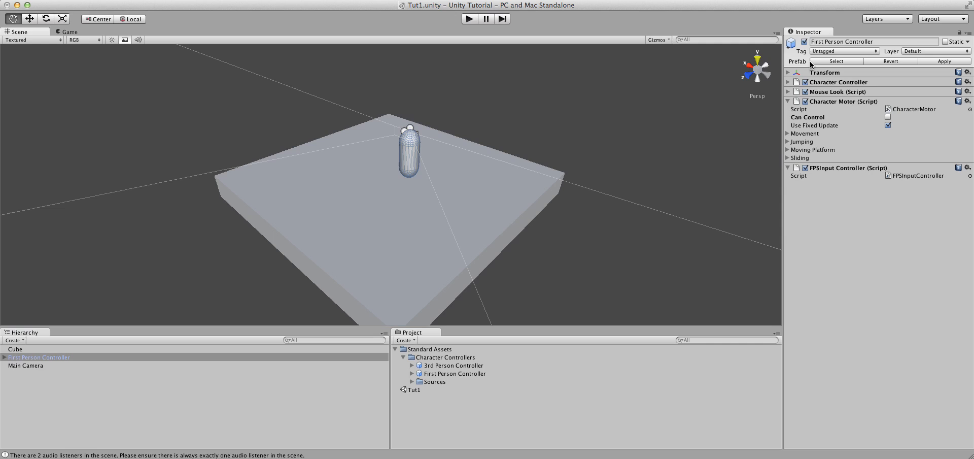
left_click(888, 117)
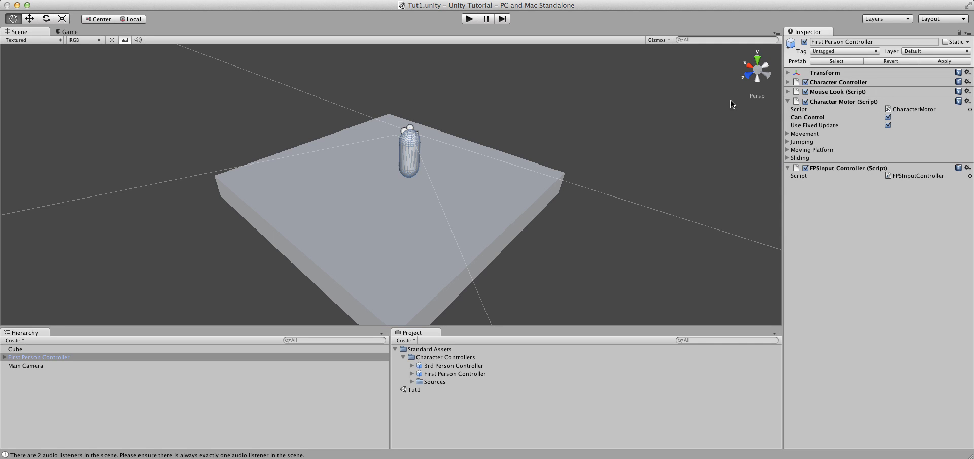
Step: Set the Character Motor's Max Forward Speed to 100, play-test walking forward, and end the play session
left_click(791, 134)
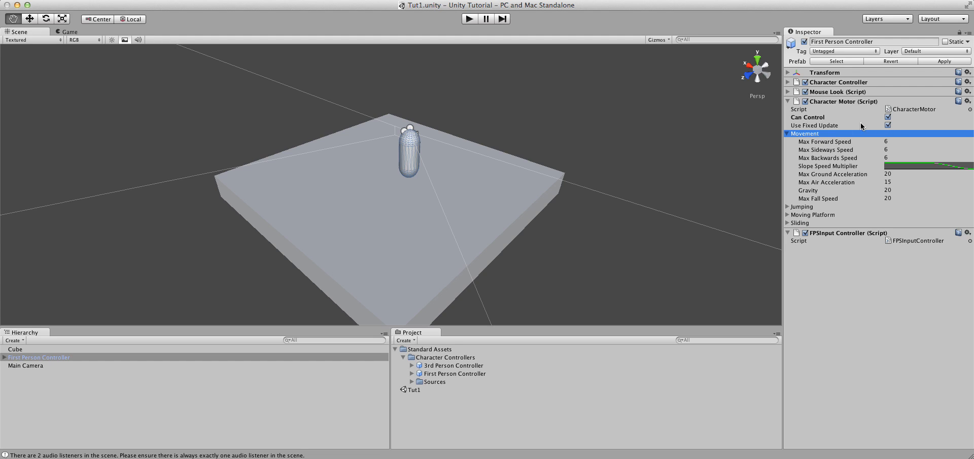
left_click(885, 142)
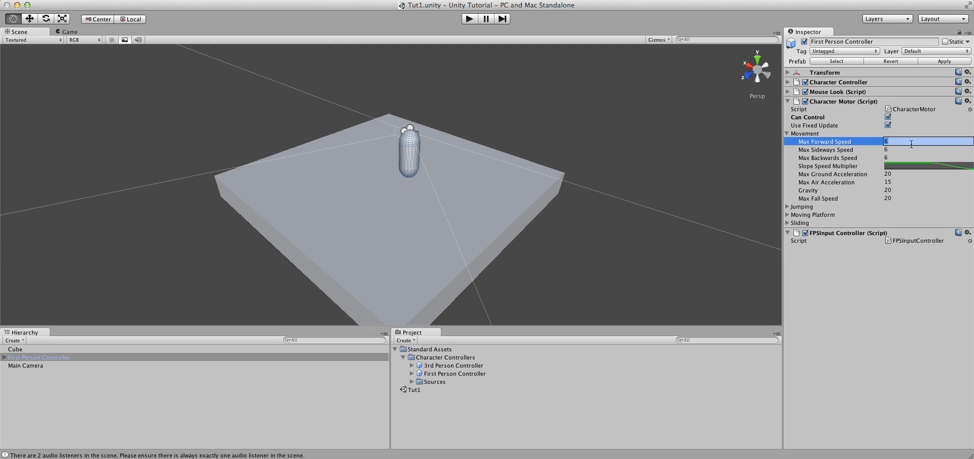
type("100")
left_click(472, 19)
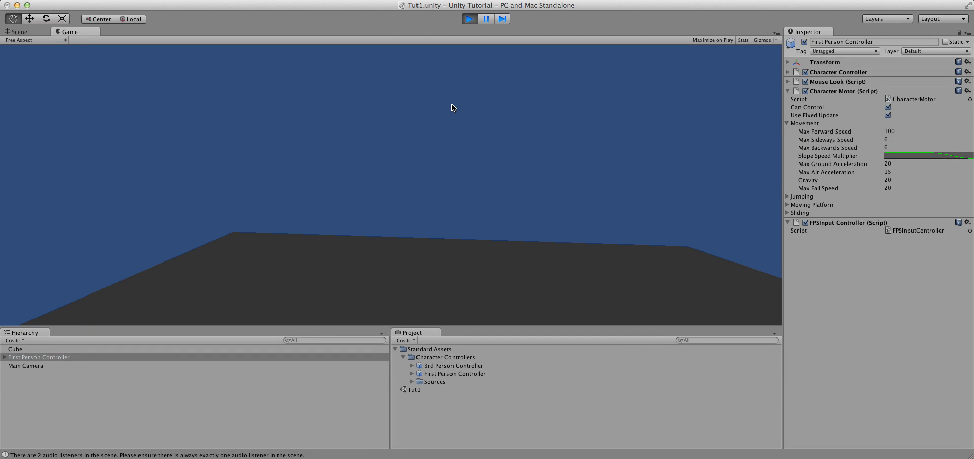
key("w")
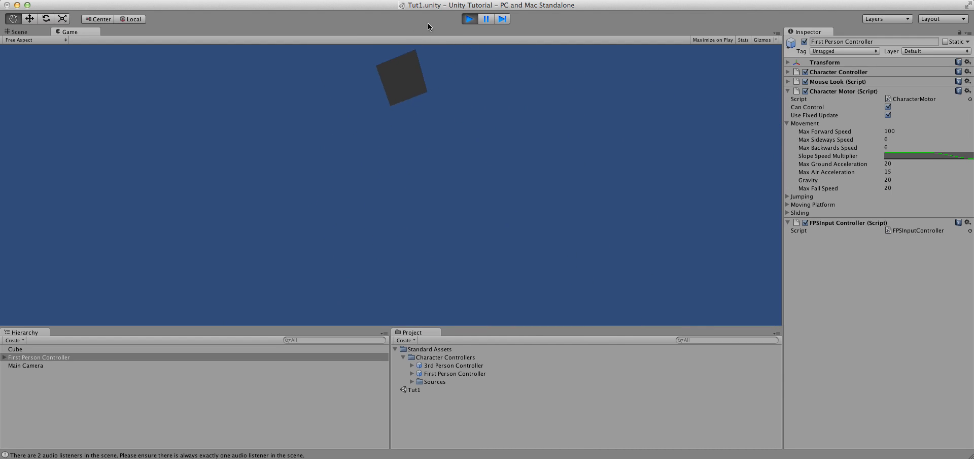
left_click(460, 18)
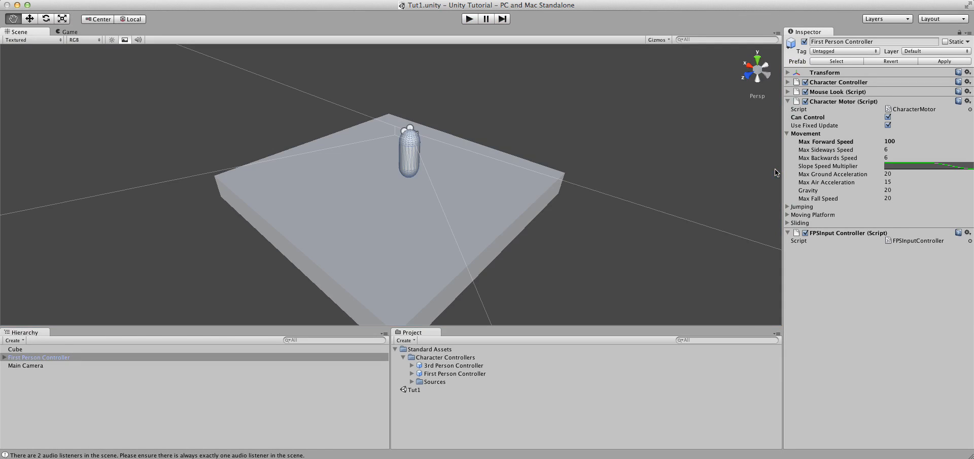
Step: Set the Character Motor's Max Forward Speed back to 6
left_click(846, 143)
type("6")
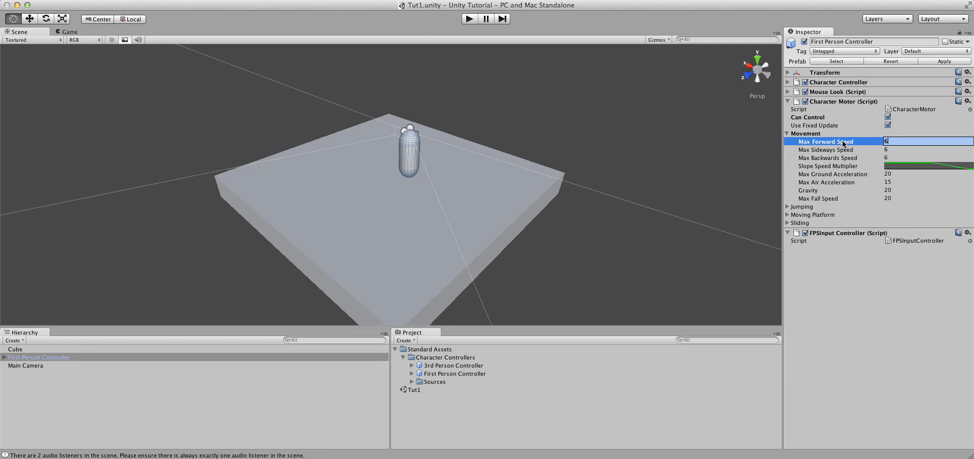
key("Return")
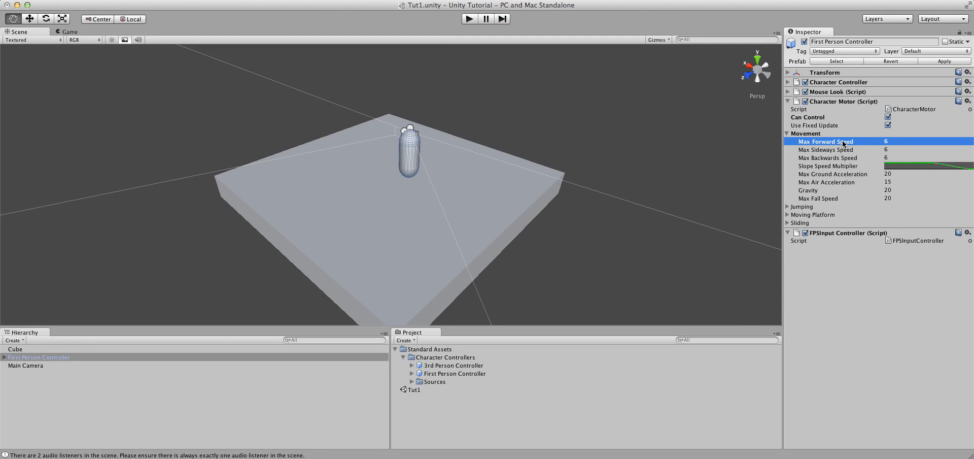
Step: Set Max Backwards Speed to 4, play-test walking backward and forward, and end the play session
left_click(872, 159)
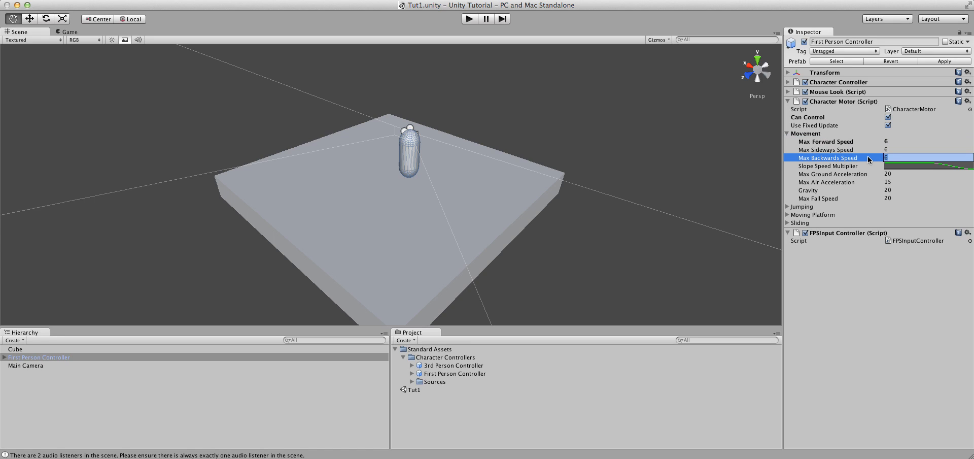
type("4")
key("Return")
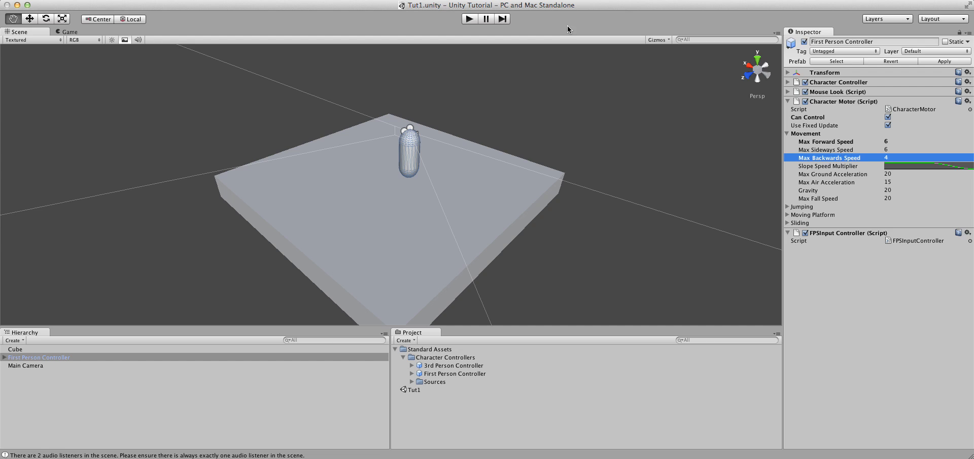
left_click(469, 19)
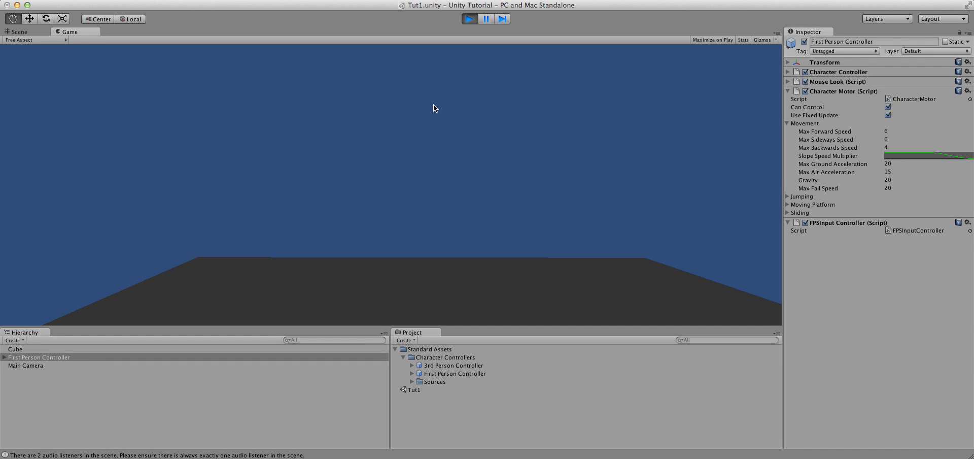
key("s")
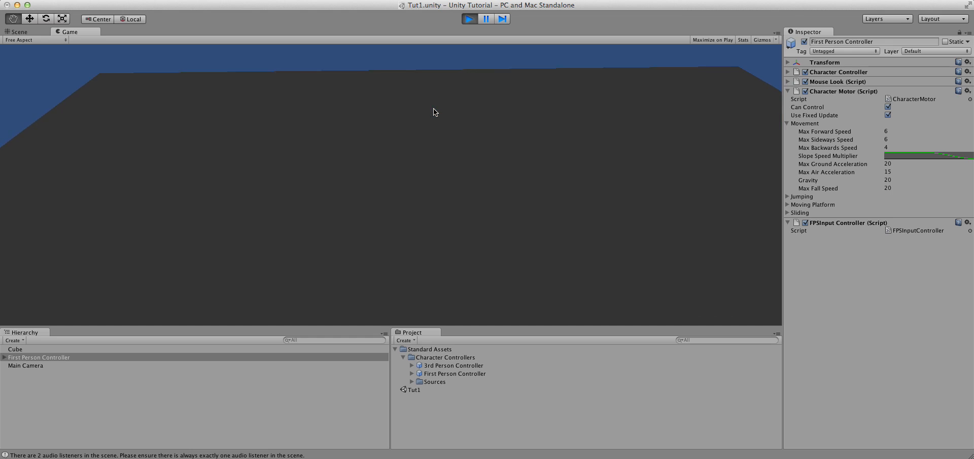
key("w")
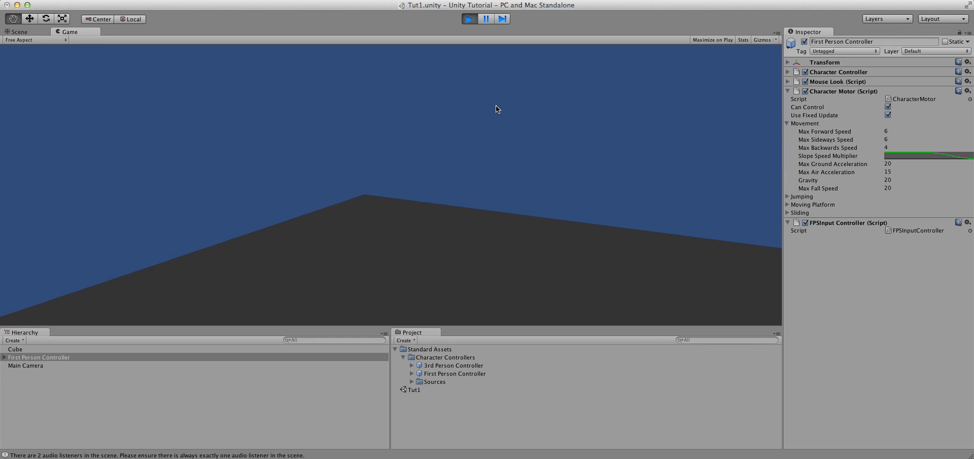
left_click(470, 20)
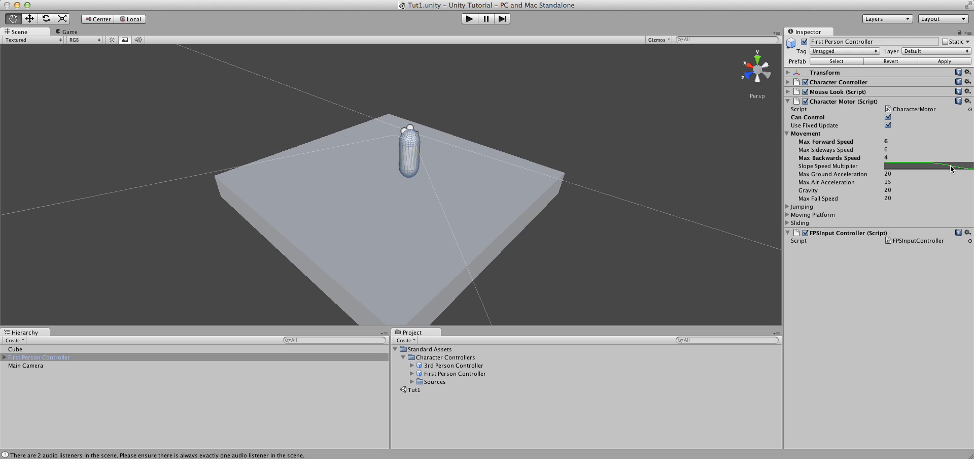
Step: Set the Character Motor's Gravity to 0, play-test moving off and around the floor, and end the play session
left_click(850, 193)
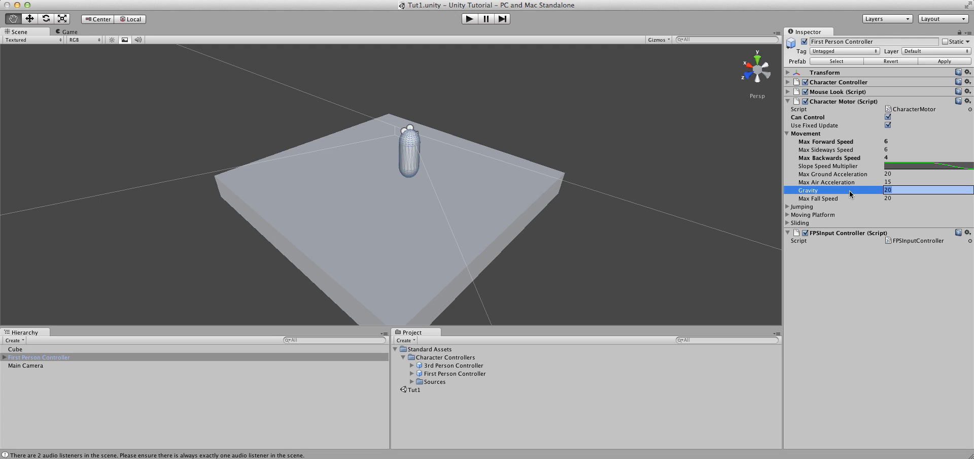
type("0")
key("Return")
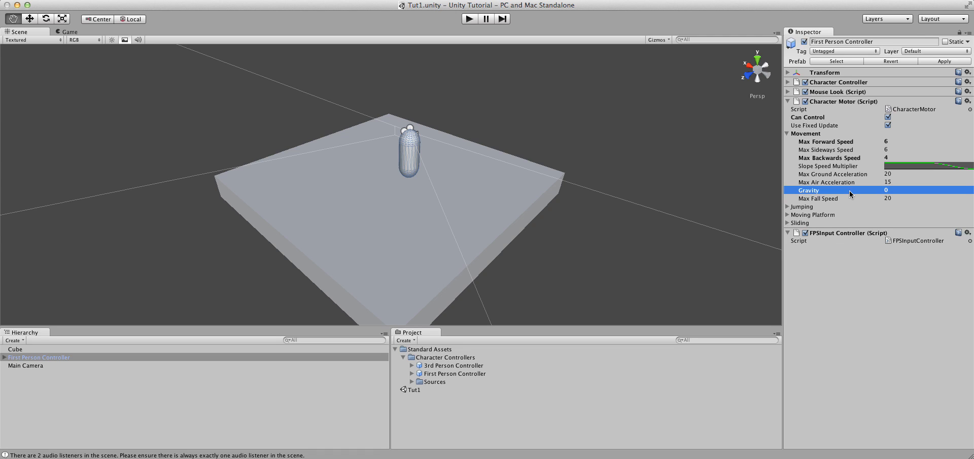
left_click(469, 19)
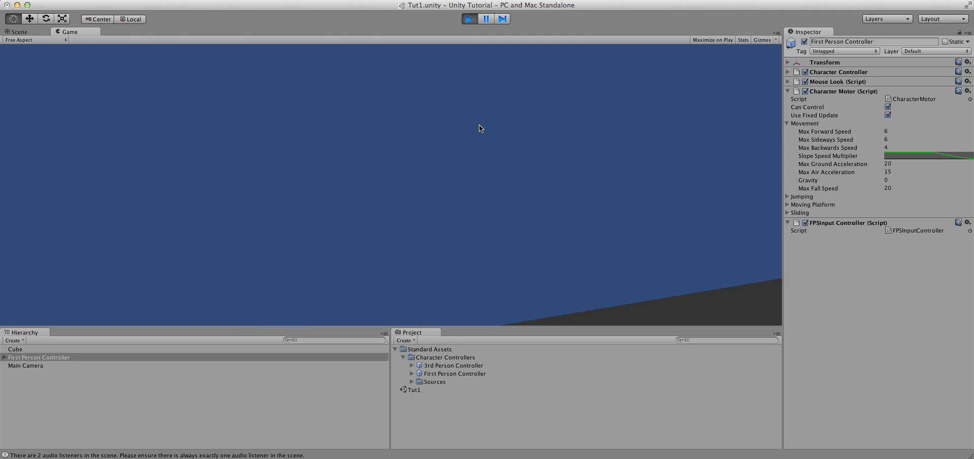
key("s")
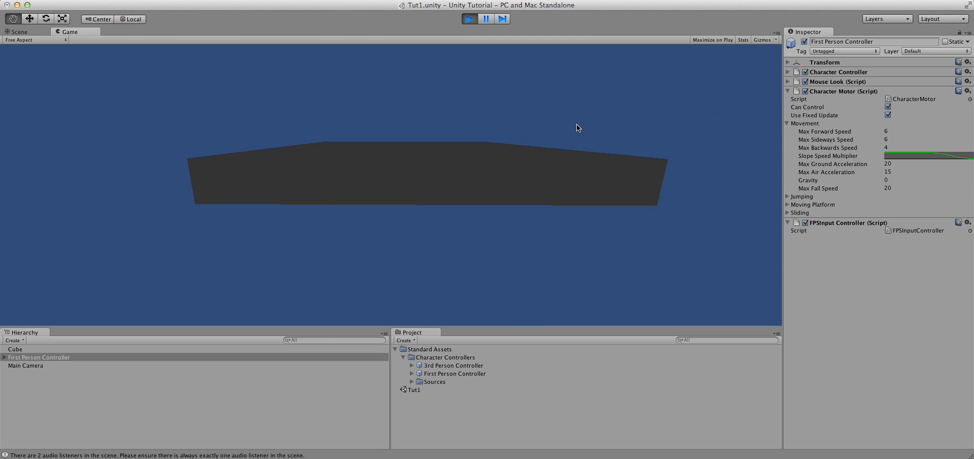
key("w")
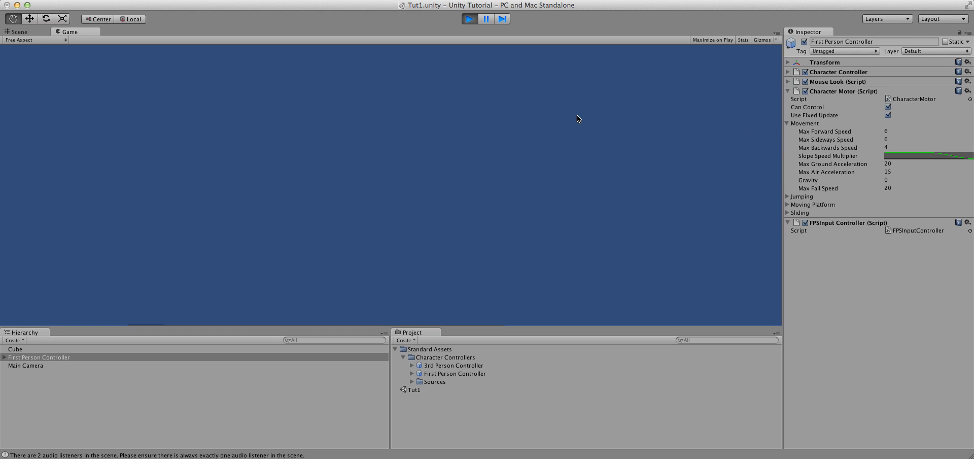
key("s")
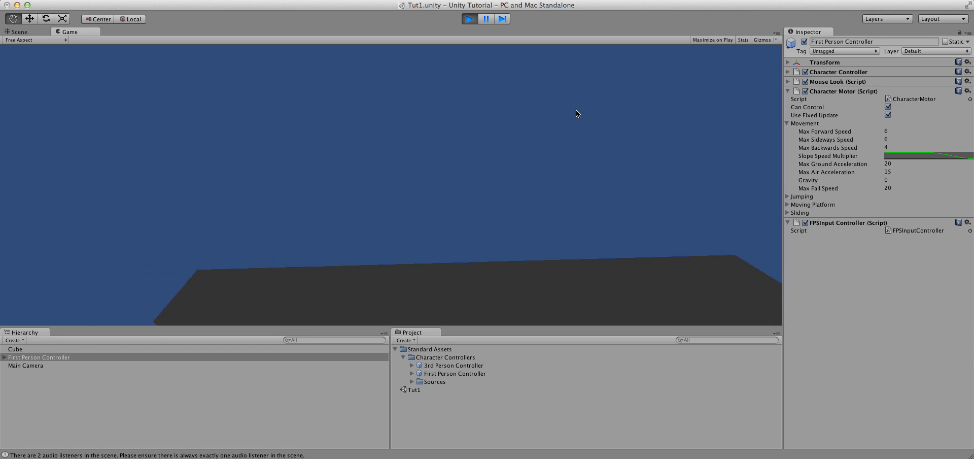
left_click(469, 18)
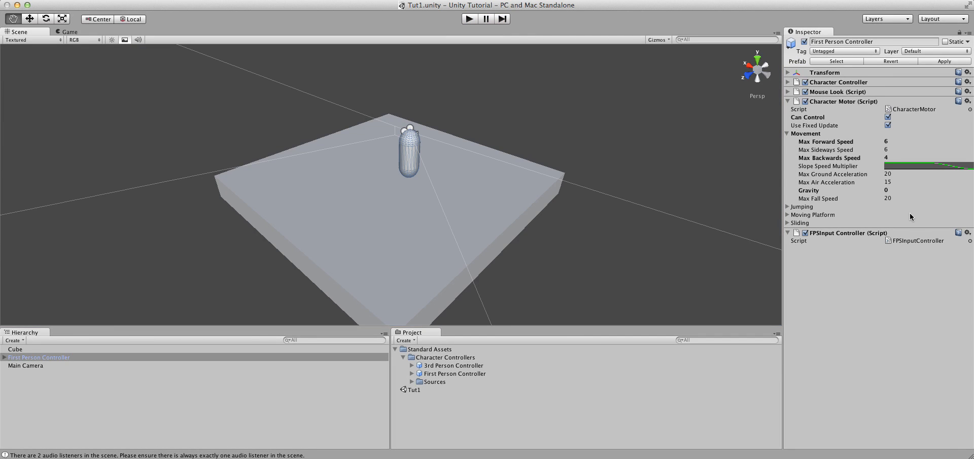
Step: Set the Character Motor's Gravity to -1, play-test the effect, and end the play session
left_click(871, 190)
type("-1")
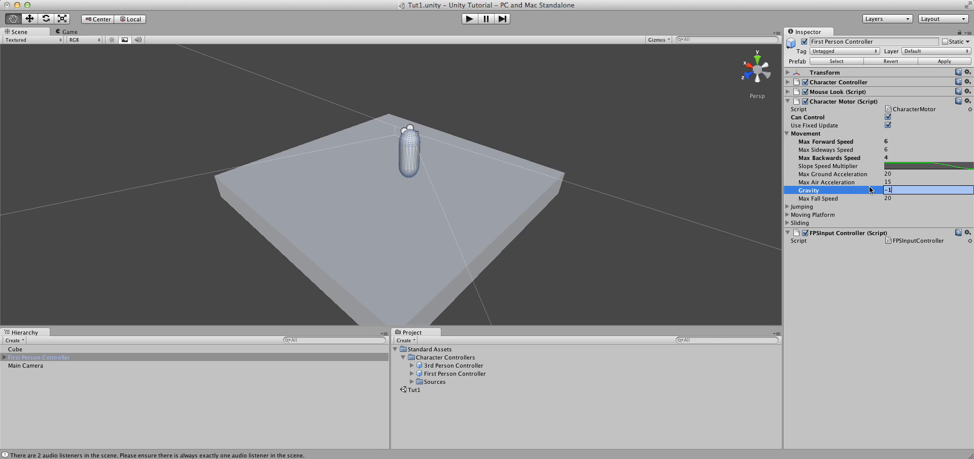
key("Return")
left_click(469, 19)
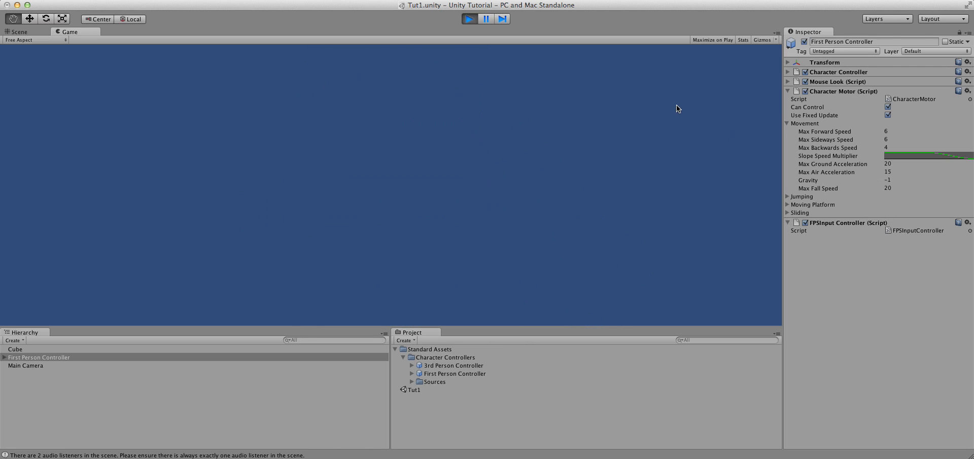
left_click(470, 19)
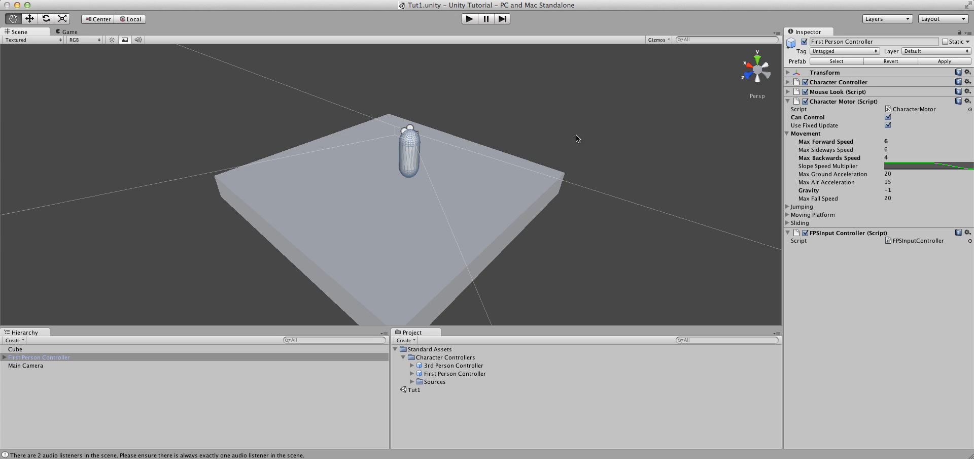
Step: Set the Character Motor's Gravity to 20
left_click(904, 198)
left_click(858, 188)
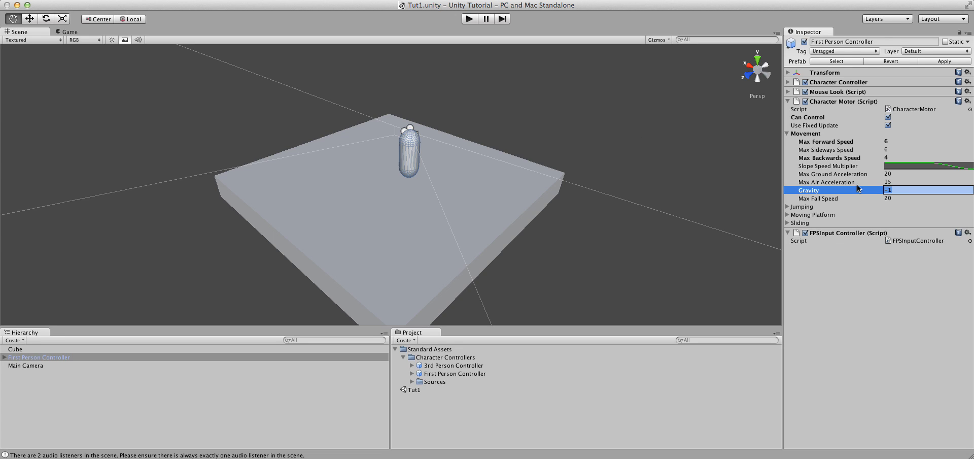
type("20")
key("Return")
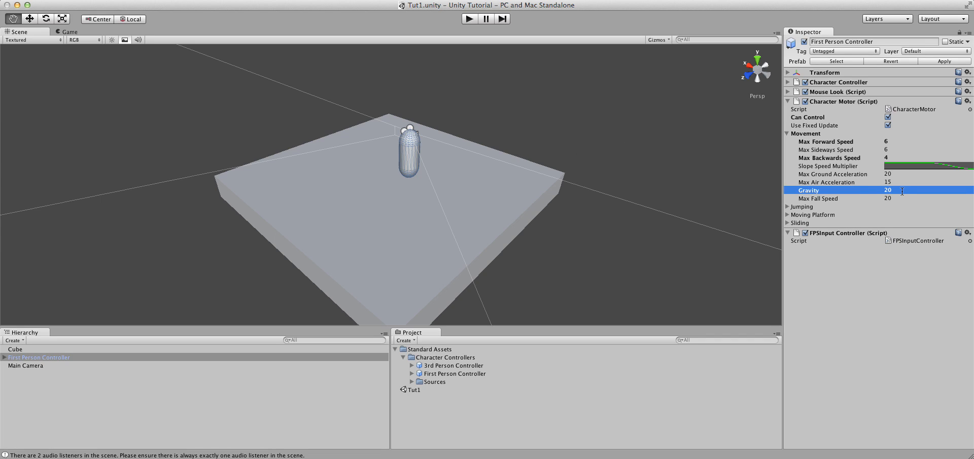
Step: Change the Character Motor's Gravity to -20 and briefly play-test the scene
left_click(886, 190)
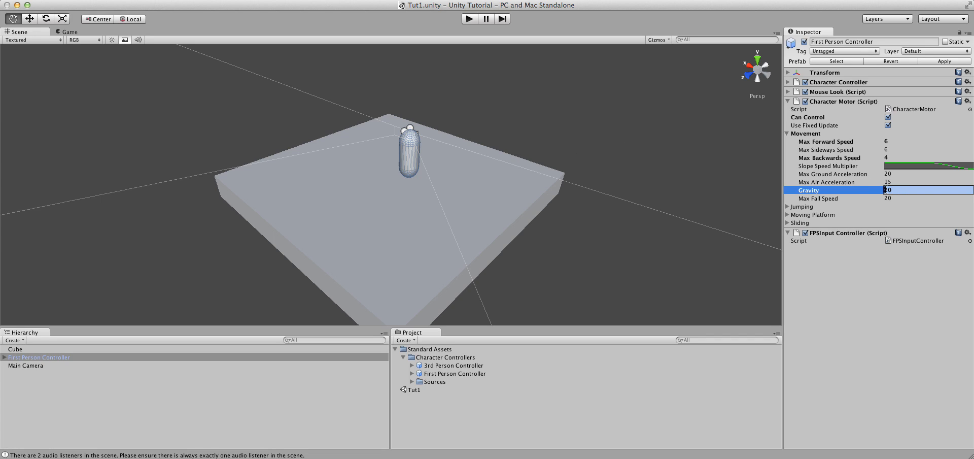
type("-")
left_click(476, 18)
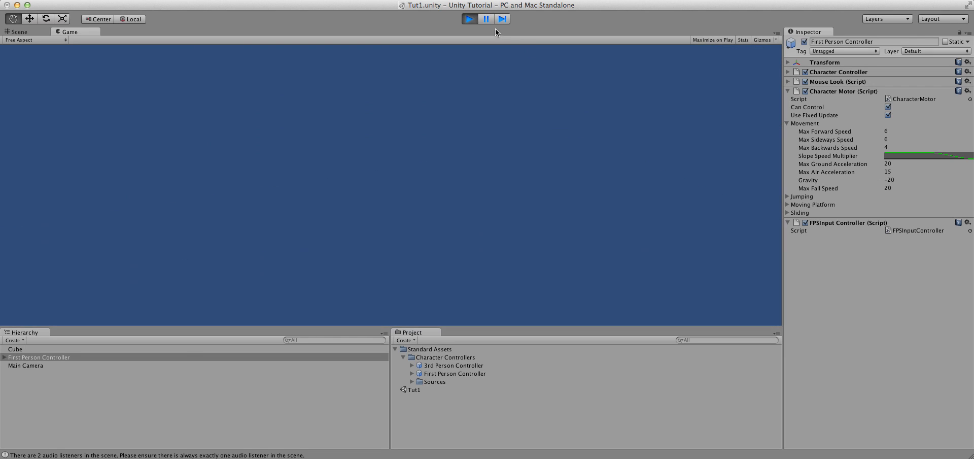
left_click(470, 19)
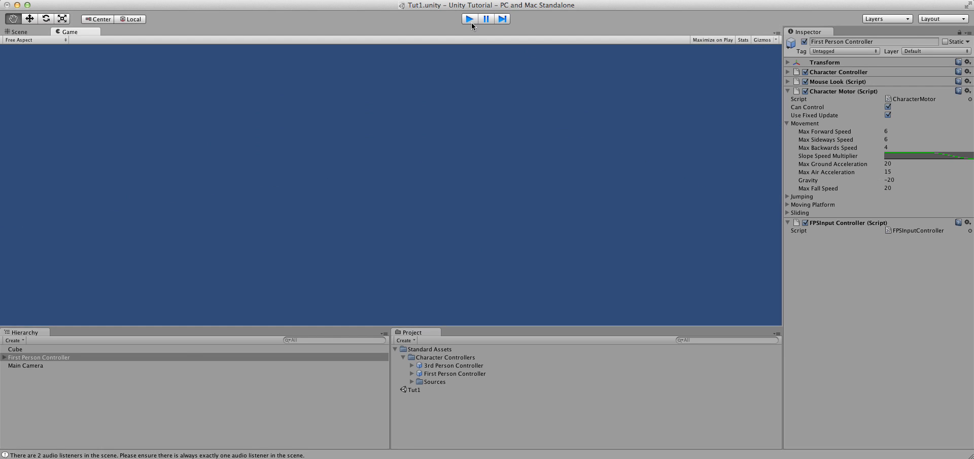
Step: Restore the Character Motor's Gravity to 20
left_click(887, 190)
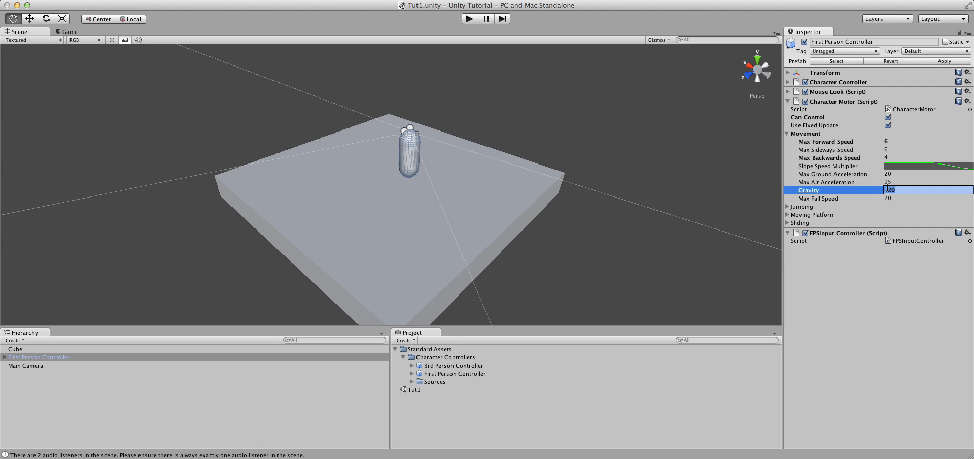
key("Right")
key("BackSpace")
Step: Expand the Character Motor's Jumping settings and briefly play-test the scene with their existing values
left_click(802, 207)
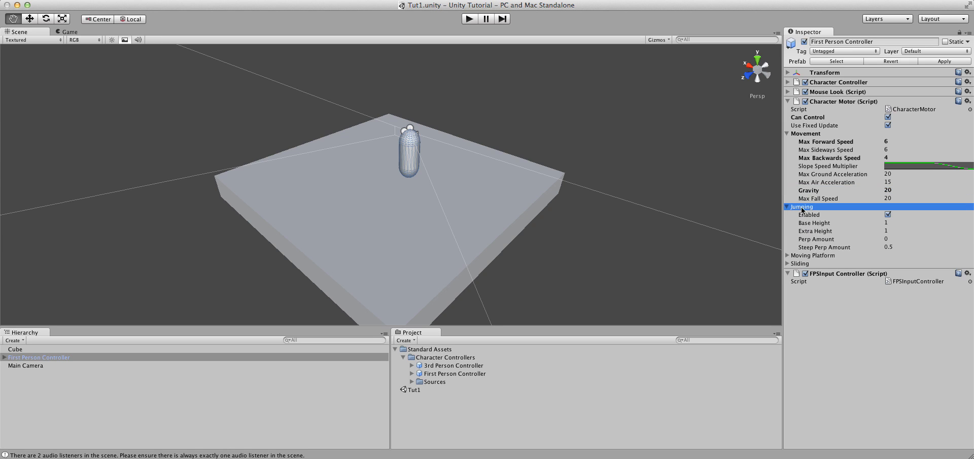
left_click(469, 19)
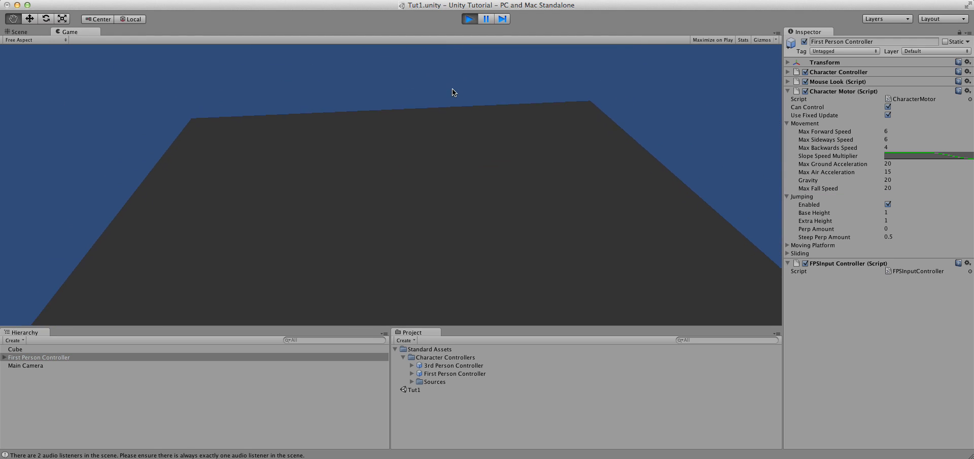
left_click(470, 19)
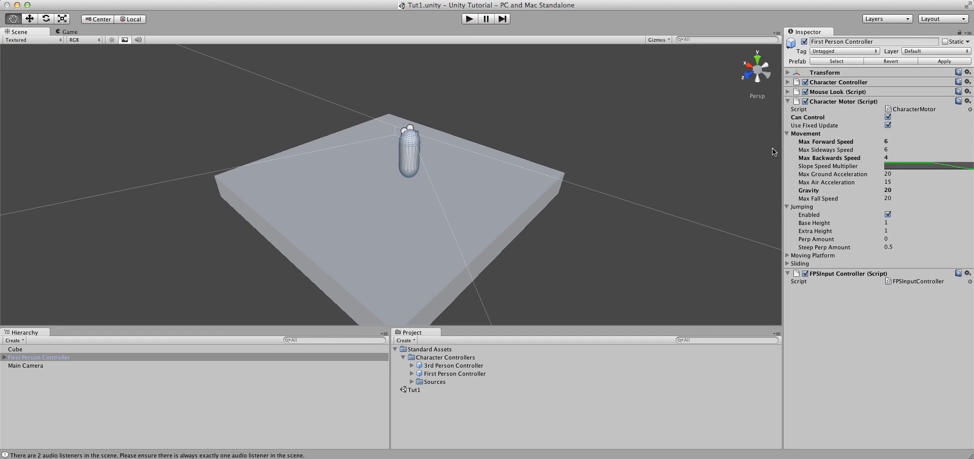
Step: Set Jumping's Base Height to 10, play-test the scene, and end the play session
left_click(890, 223)
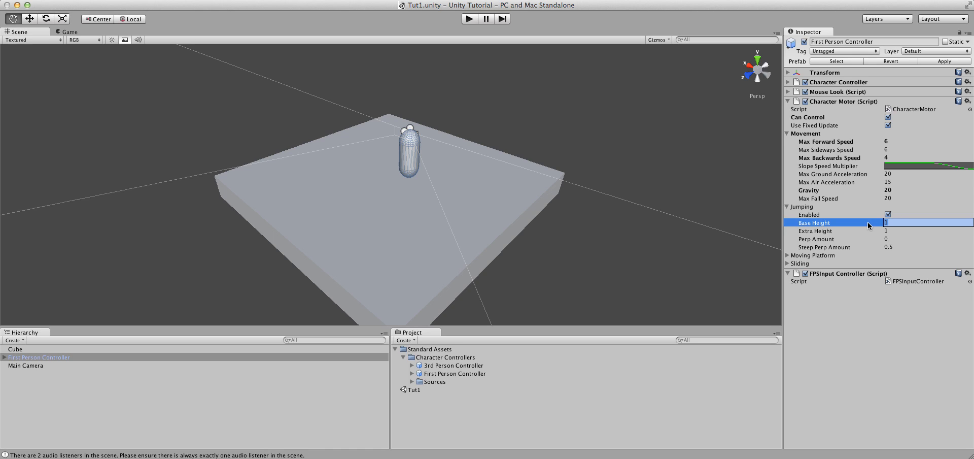
type("0")
left_click(471, 21)
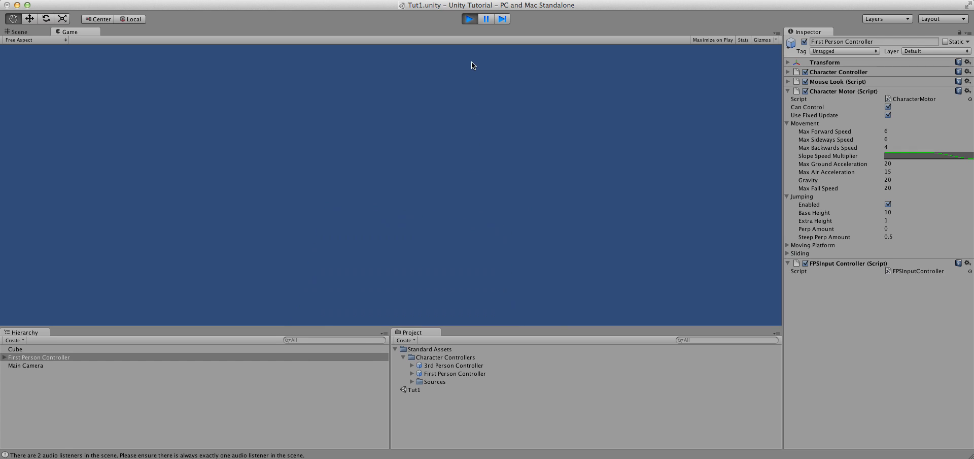
left_click(469, 19)
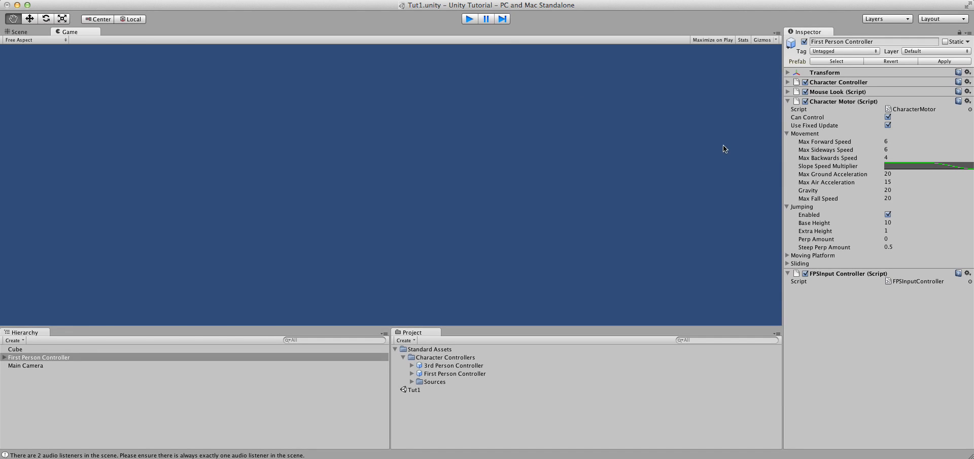
Step: Set Jumping's Base Height to 1000, play-test a jump in the scene, and end the play session
left_click(898, 221)
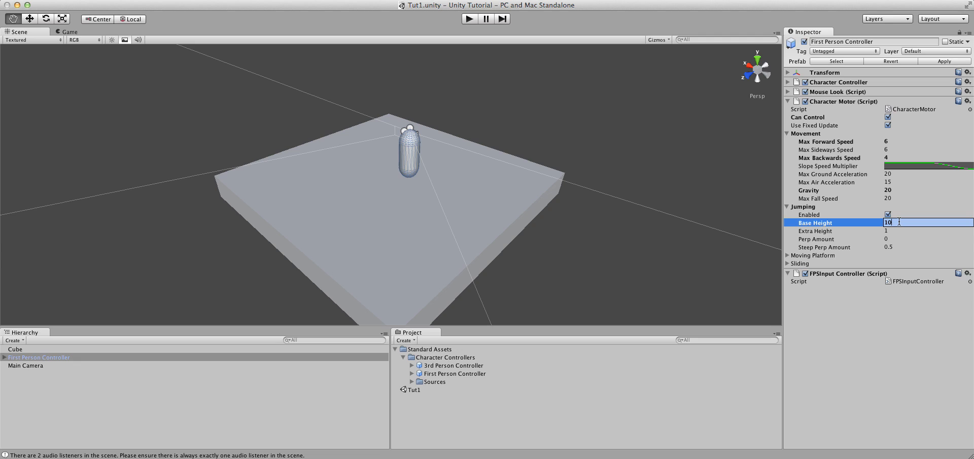
type("00")
left_click(469, 18)
key("space")
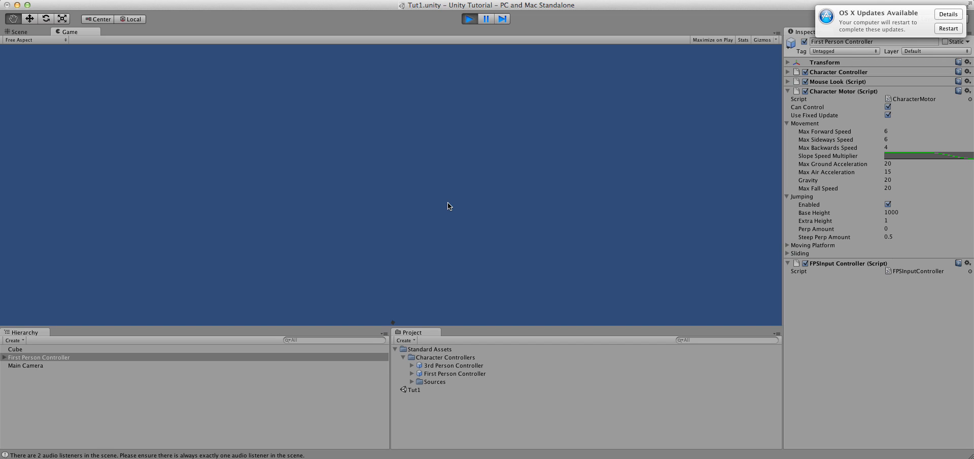
left_click(470, 18)
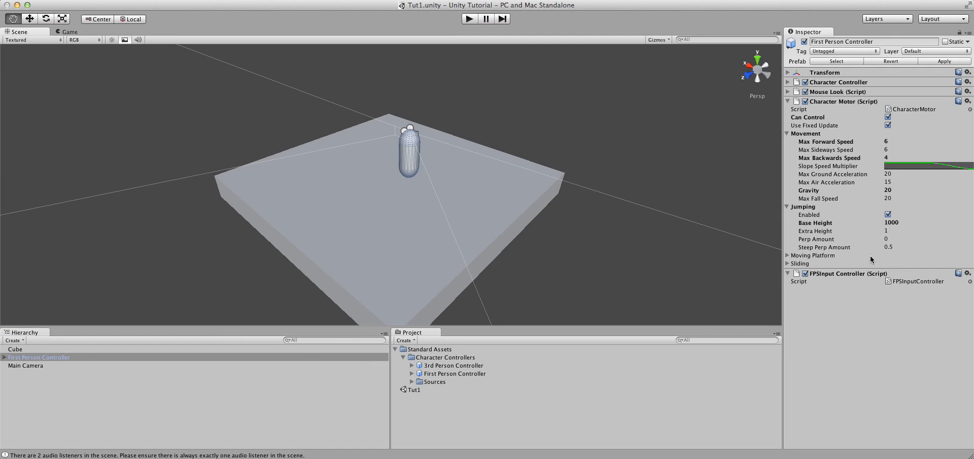
Step: Set Jumping's Base Height to 1 and expand the Character Motor's Moving Platform and Sliding settings
left_click(887, 225)
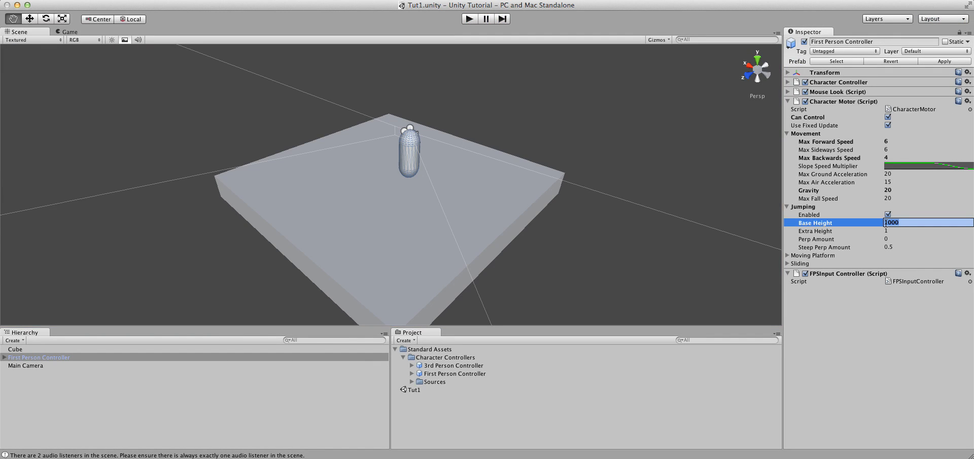
key("BackSpace")
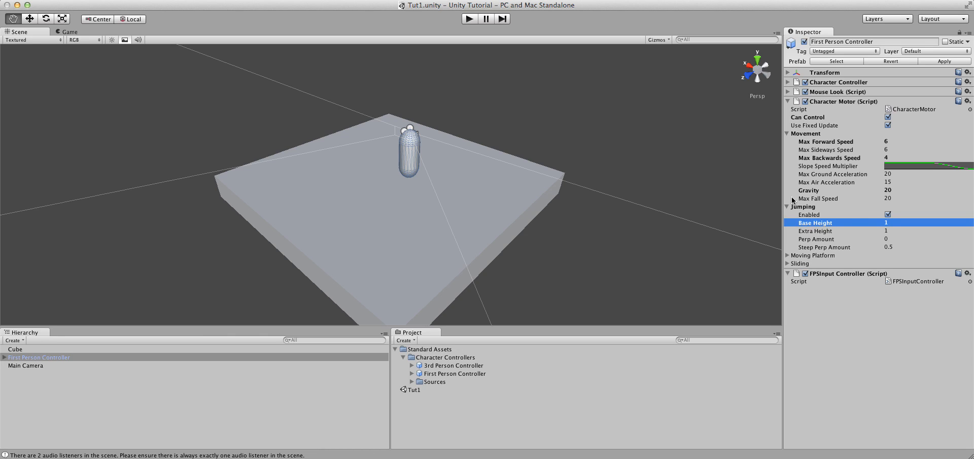
left_click(792, 256)
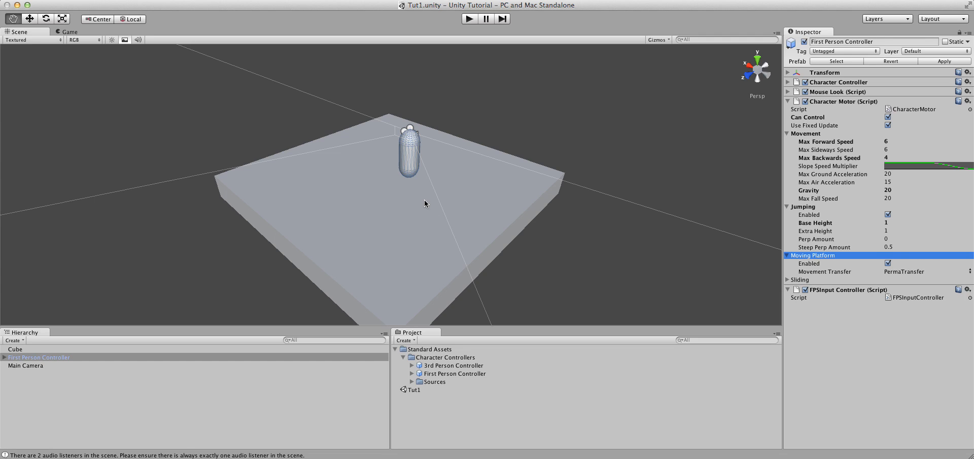
left_click(789, 279)
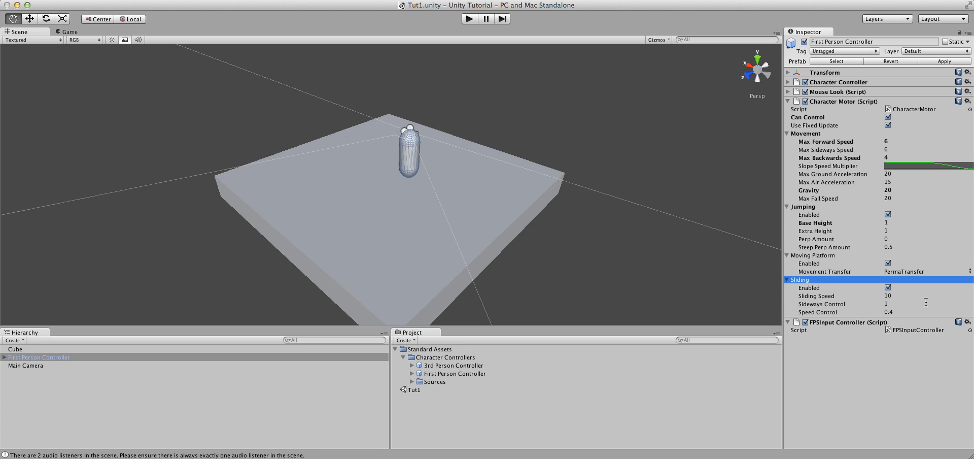
Step: Play-test the scene by walking the character forward across the floor, and end the play session
left_click(469, 19)
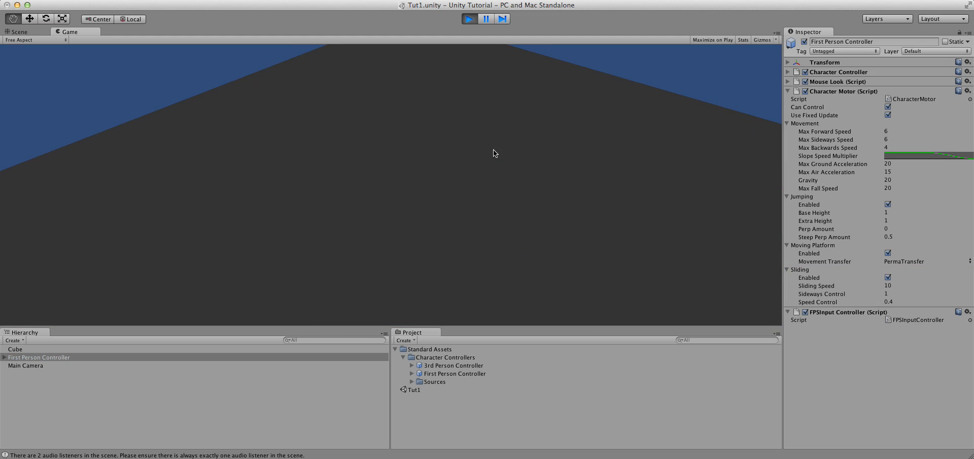
key("w")
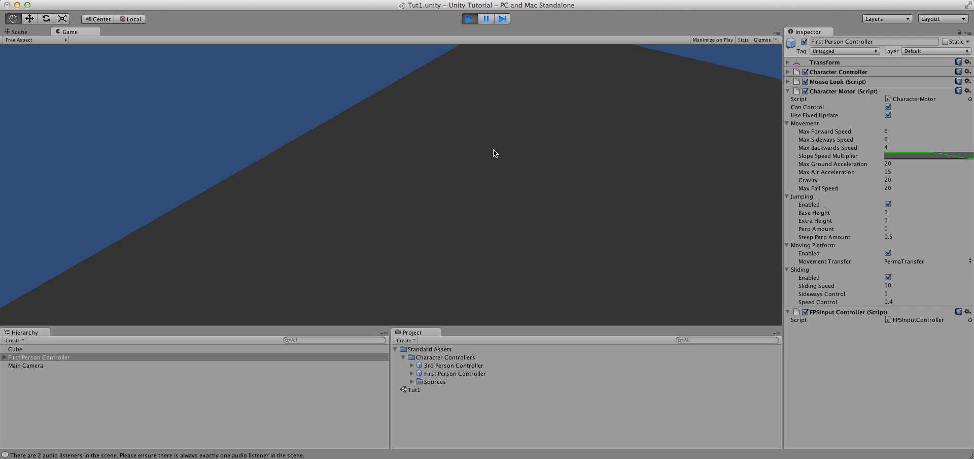
left_click(470, 21)
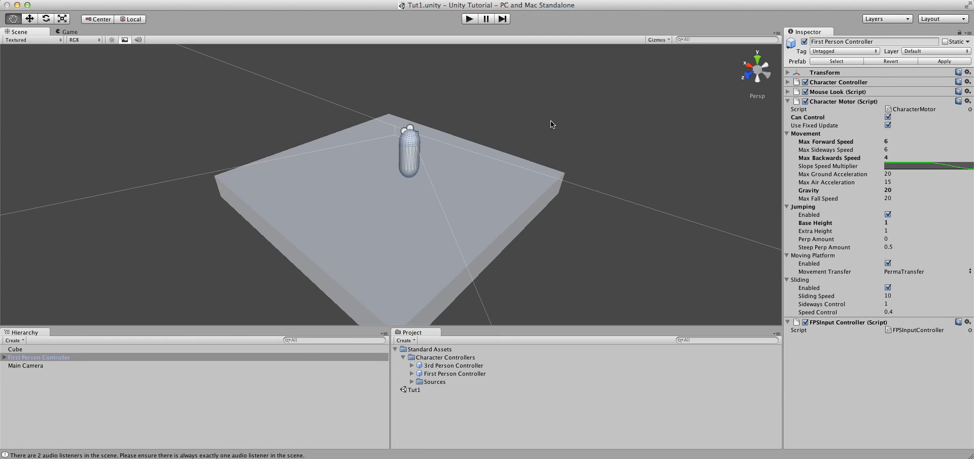
Step: Collapse the Character Motor and FPSInput Controller components, and briefly review the Mouse Look settings before collapsing them again
left_click(826, 103)
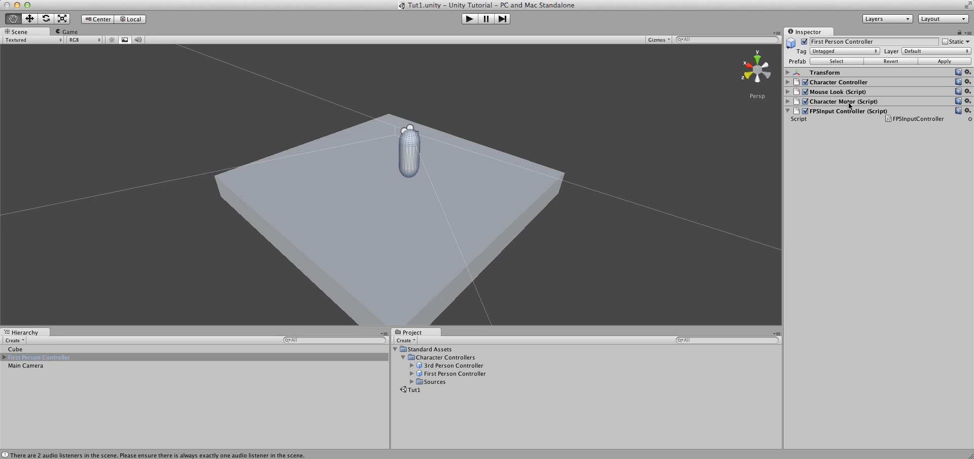
left_click(824, 112)
left_click(788, 92)
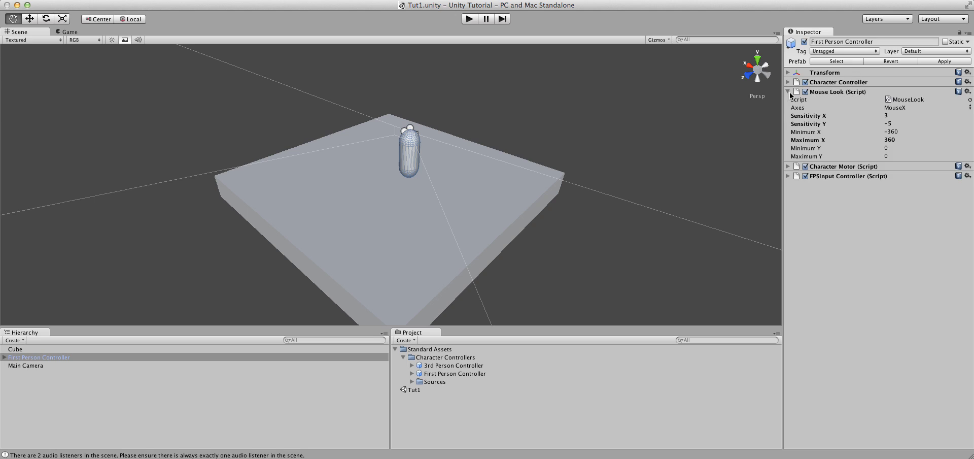
left_click(788, 92)
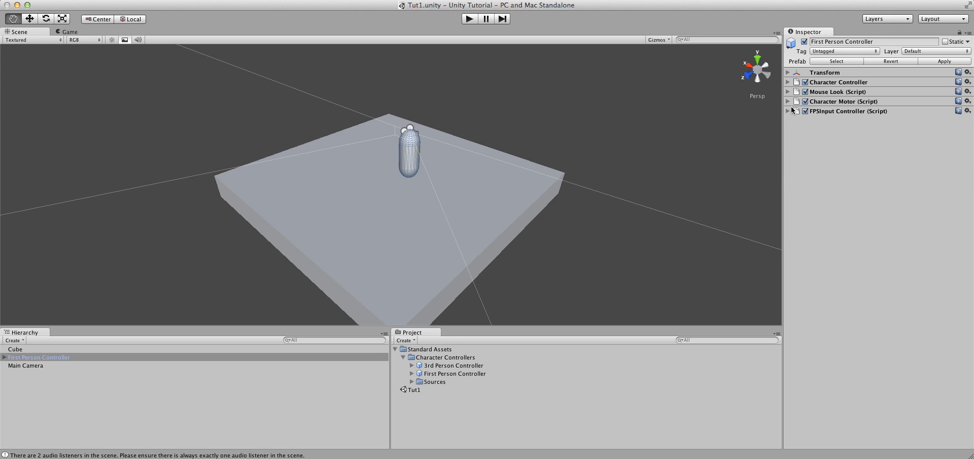
left_click(789, 102)
left_click(789, 101)
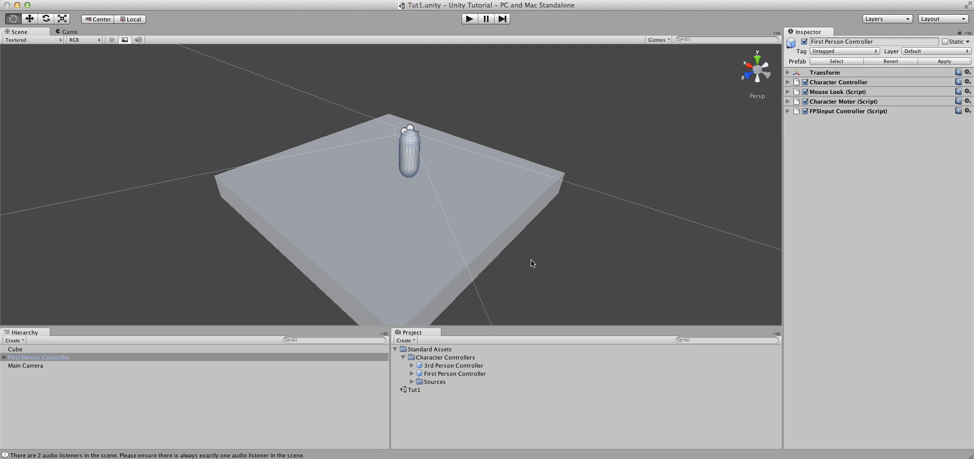